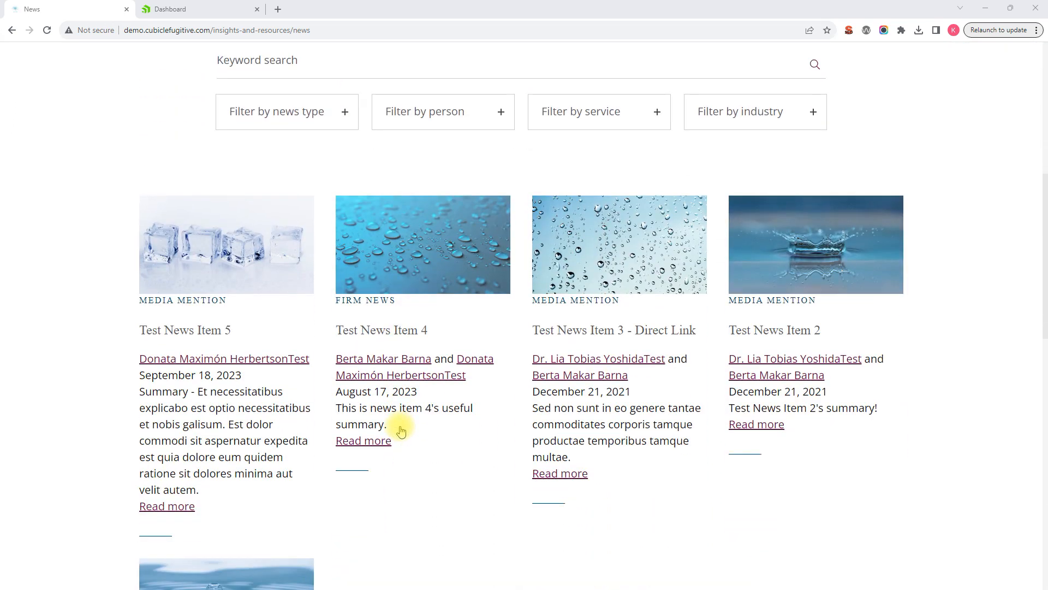
scroll(363, 437, "down", 1)
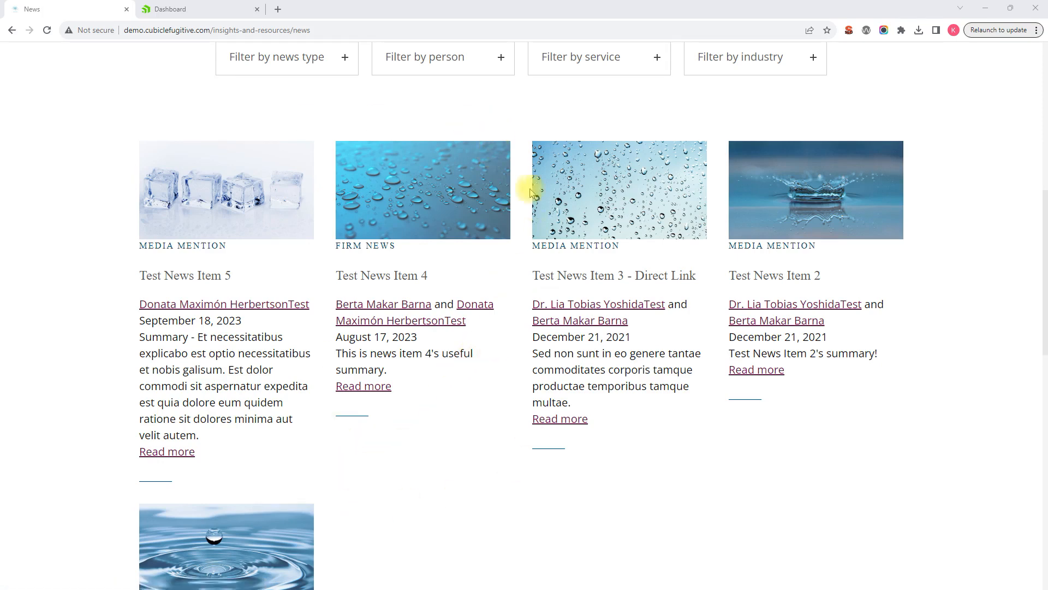
Look over the live news listing, then switch to the Sitefinity backend and open the News Items content list.
scroll(452, 388, "up", 2)
scroll(452, 388, "up", 2)
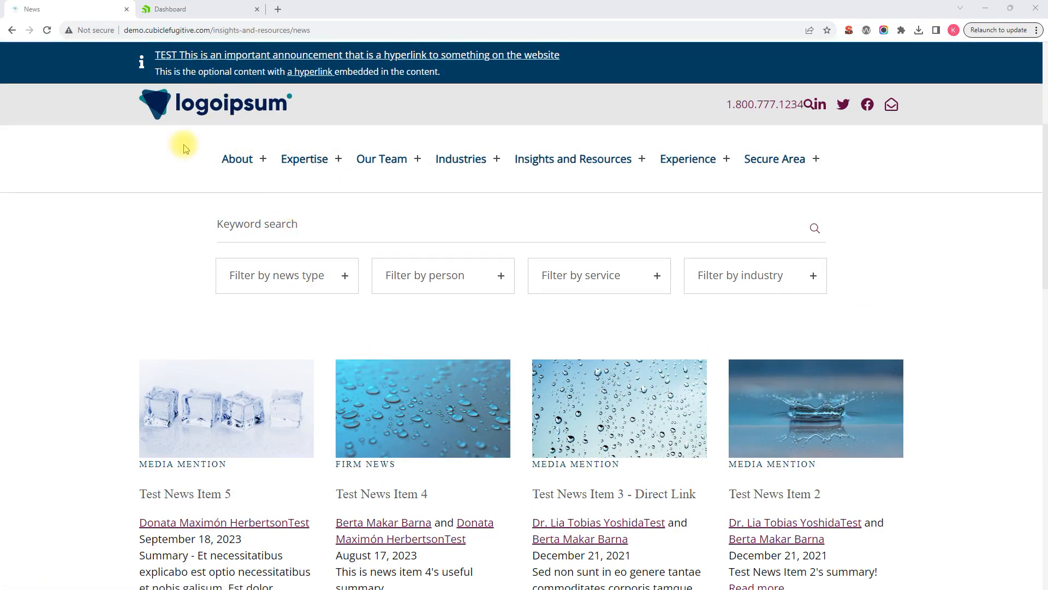
left_click(190, 10)
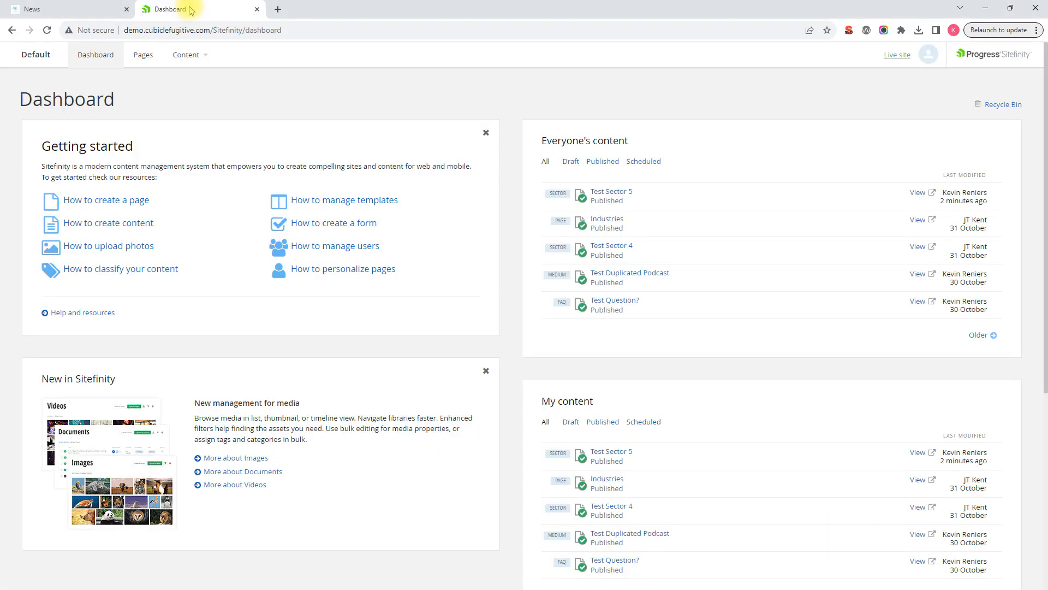
left_click(192, 56)
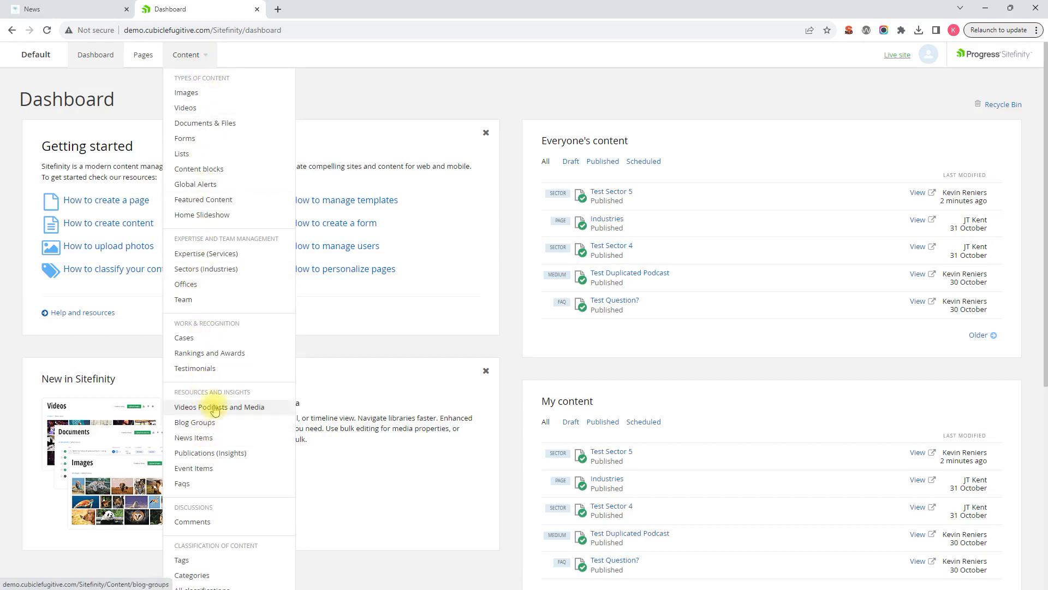
left_click(207, 437)
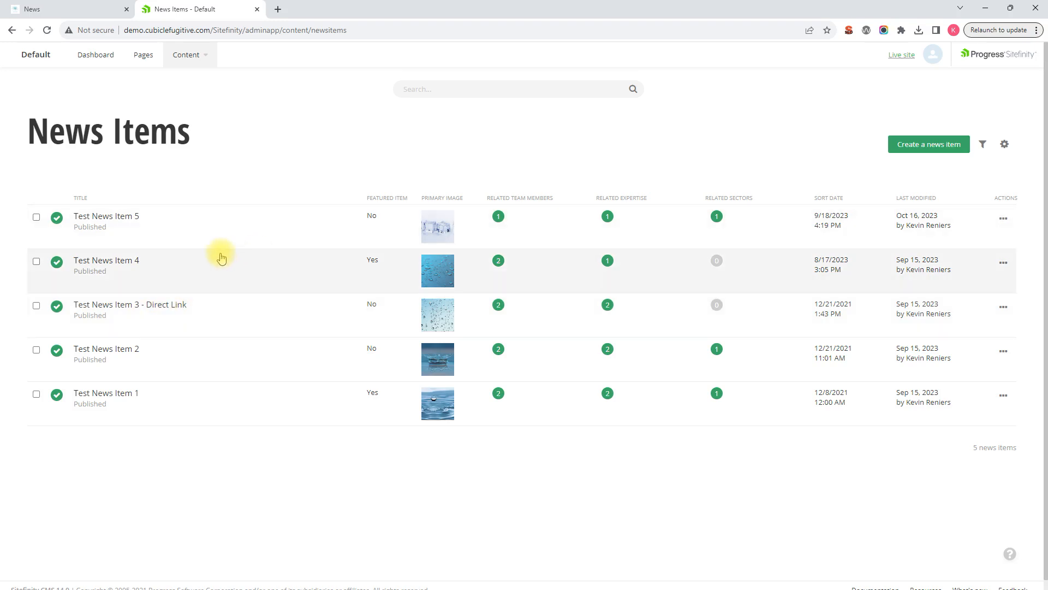
Duplicate Test News Item 4 from the news items list.
left_click(36, 262)
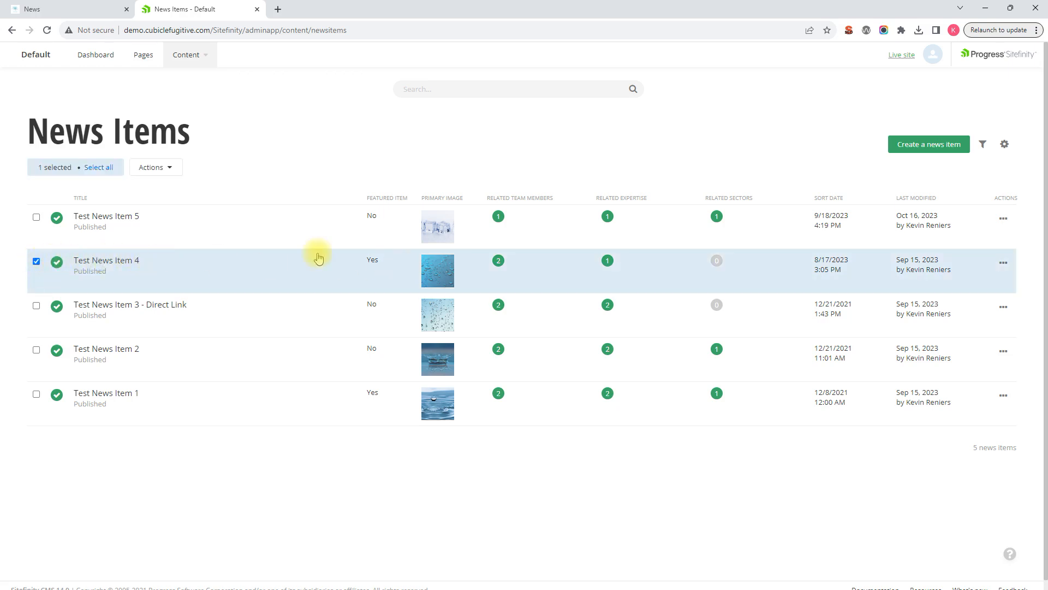
left_click(165, 166)
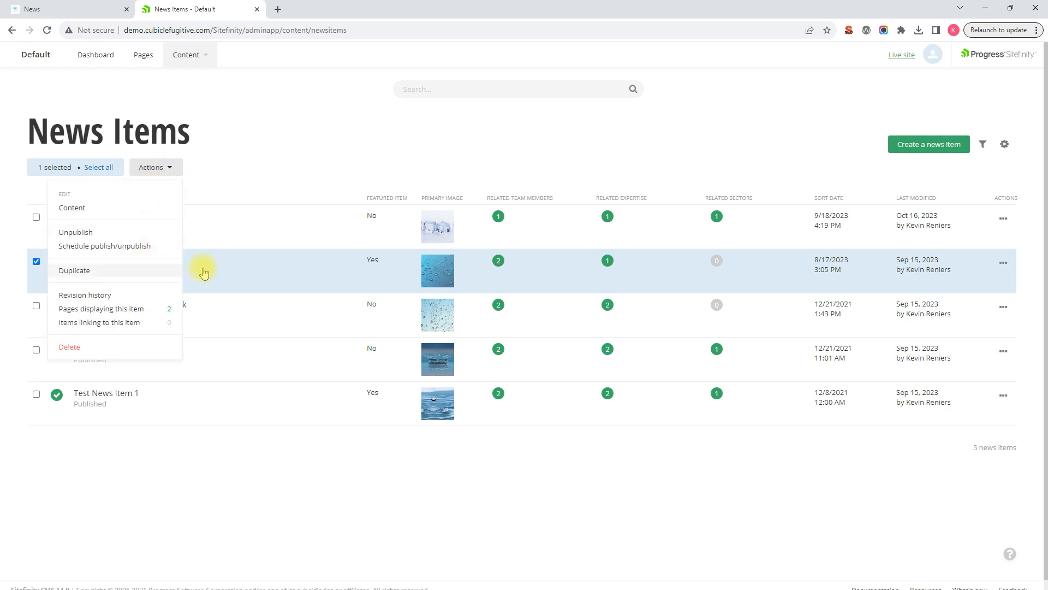
left_click(261, 153)
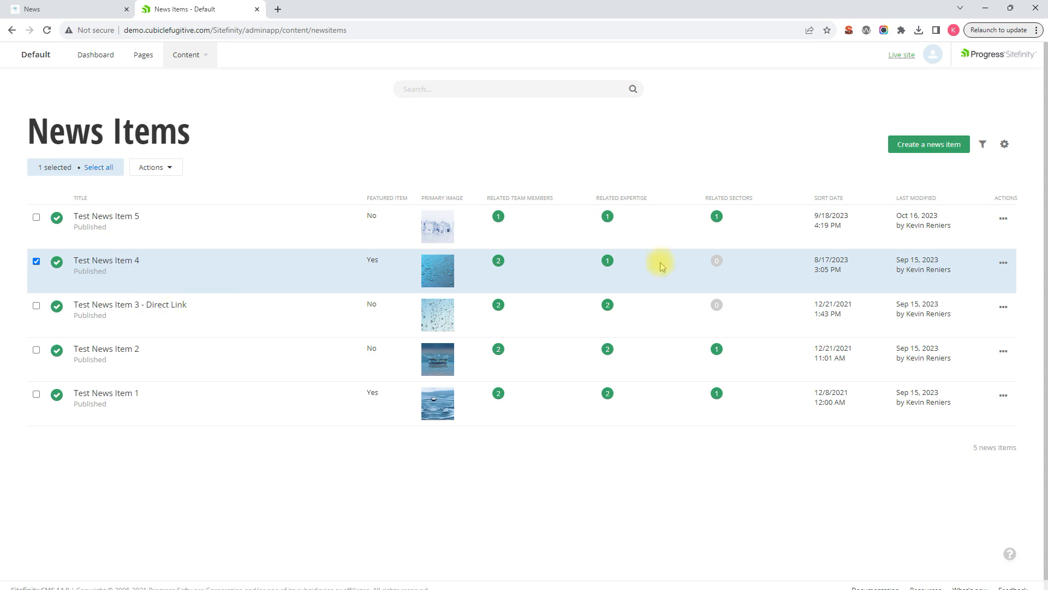
left_click(1004, 265)
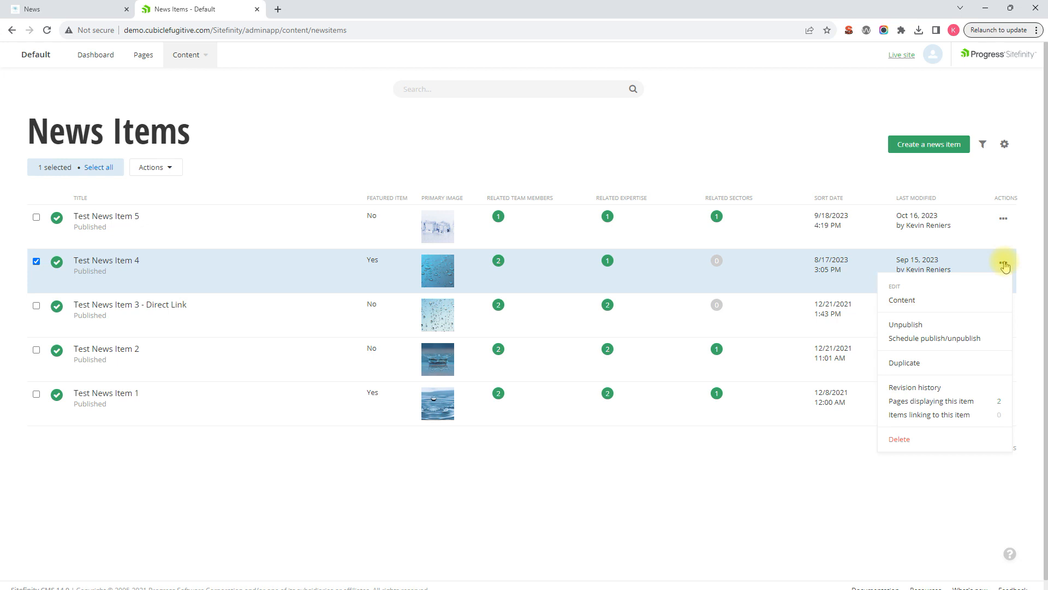
left_click(908, 371)
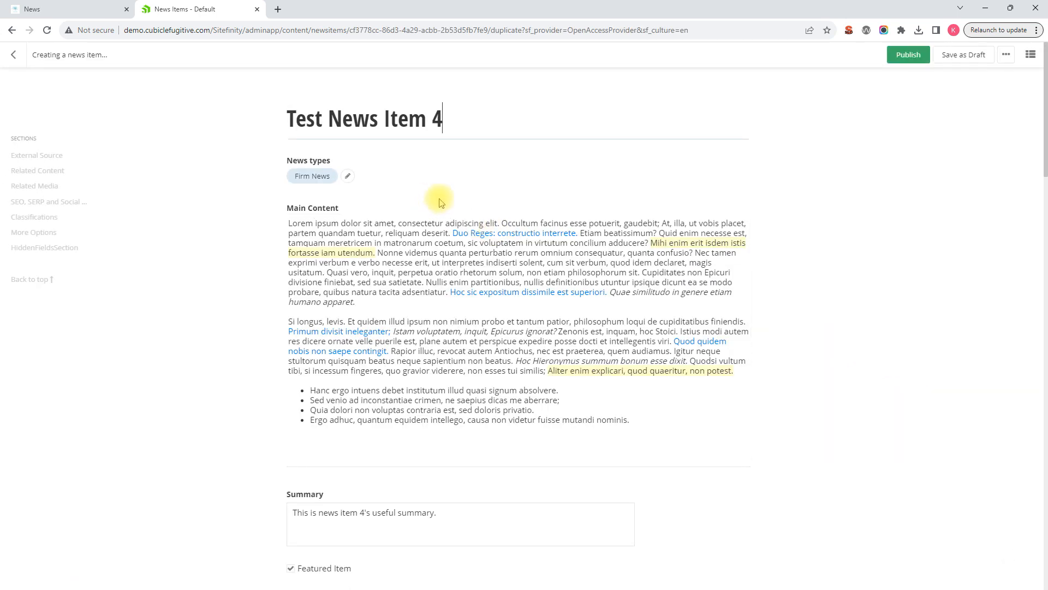
Change the duplicated item's title to "Test News Item 5".
scroll(438, 192, "down", 1)
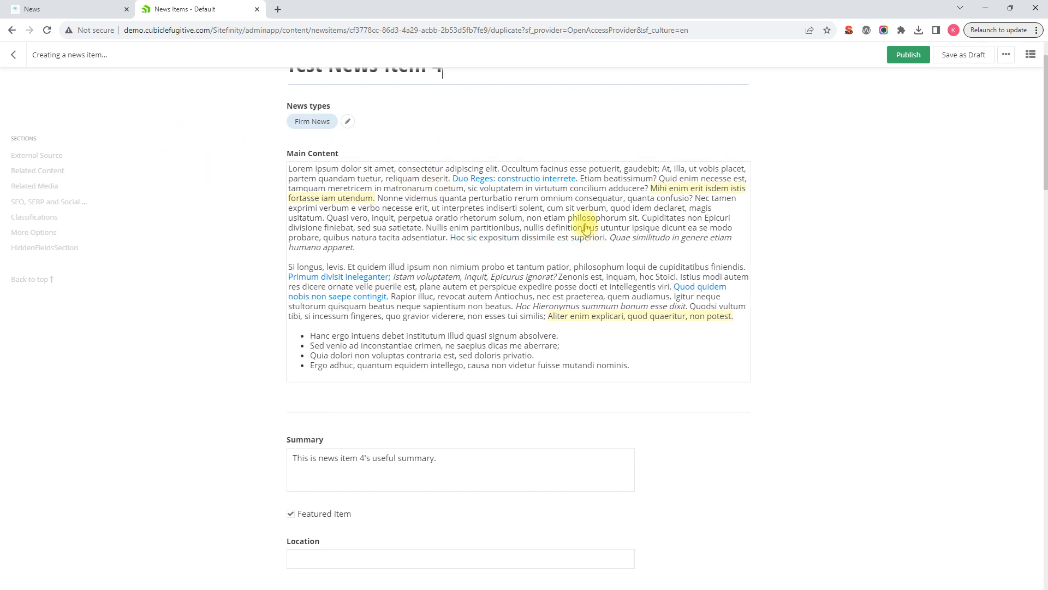
scroll(575, 222, "up", 1)
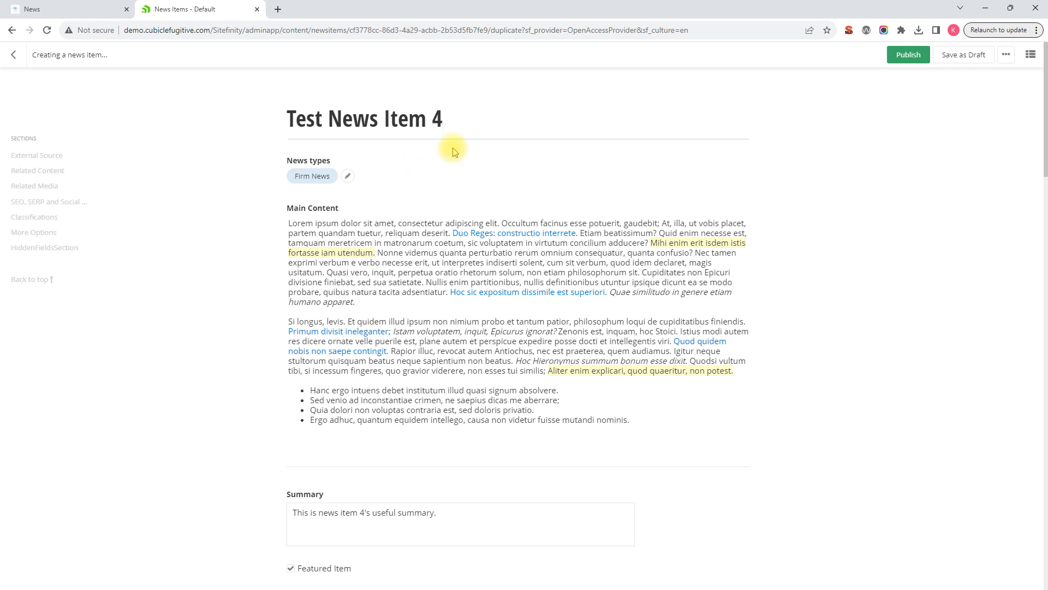
double_click(437, 119)
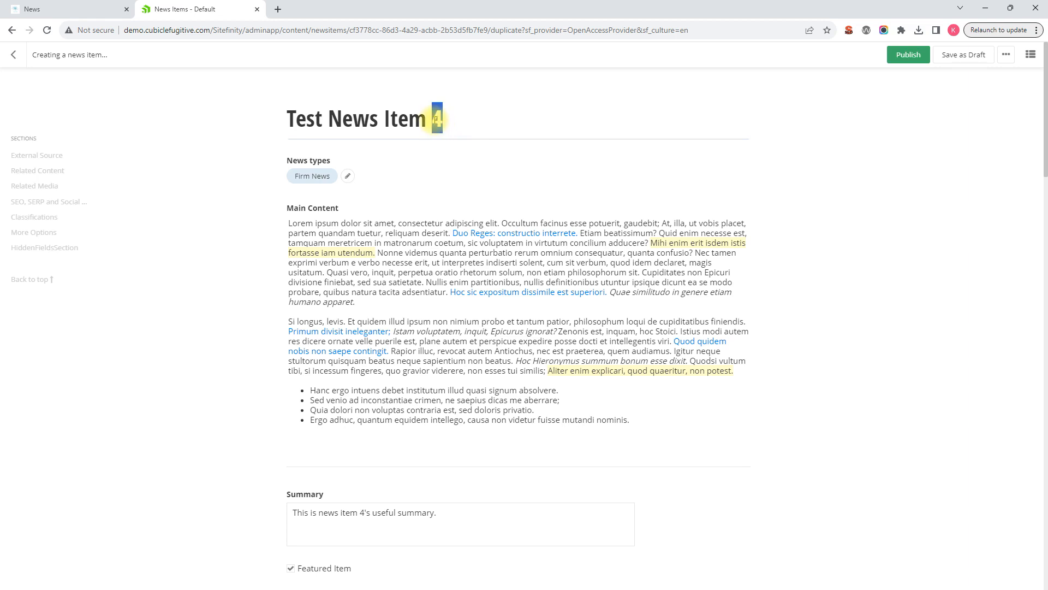
type("5")
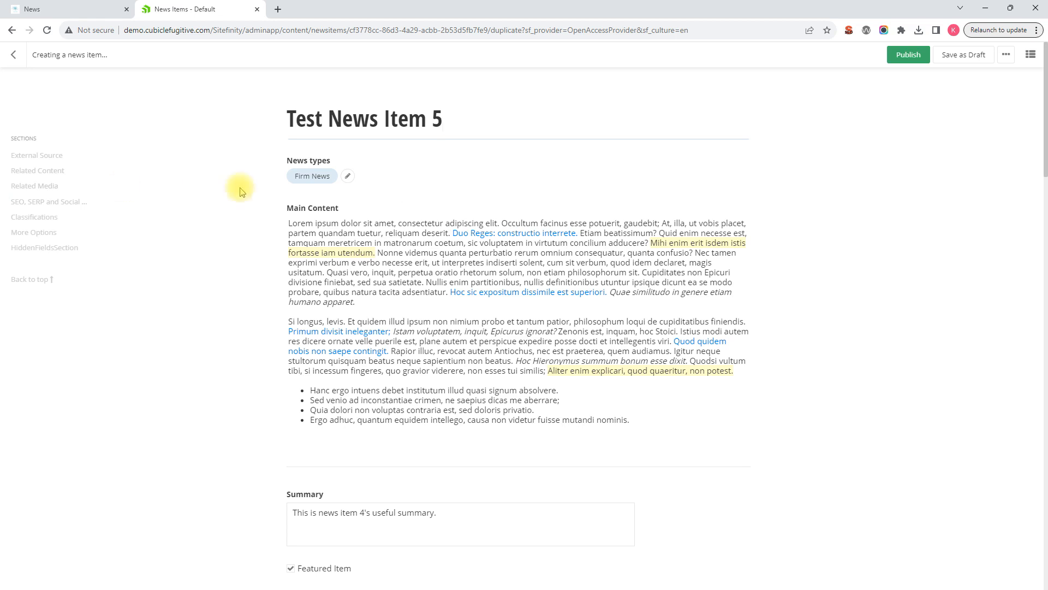
Replace all the Main Content text with the copied two-paragraph text beginning "Et necessitatibus explicabo est optio".
scroll(394, 175, "down", 1)
scroll(357, 133, "up", 1)
scroll(432, 295, "down", 1)
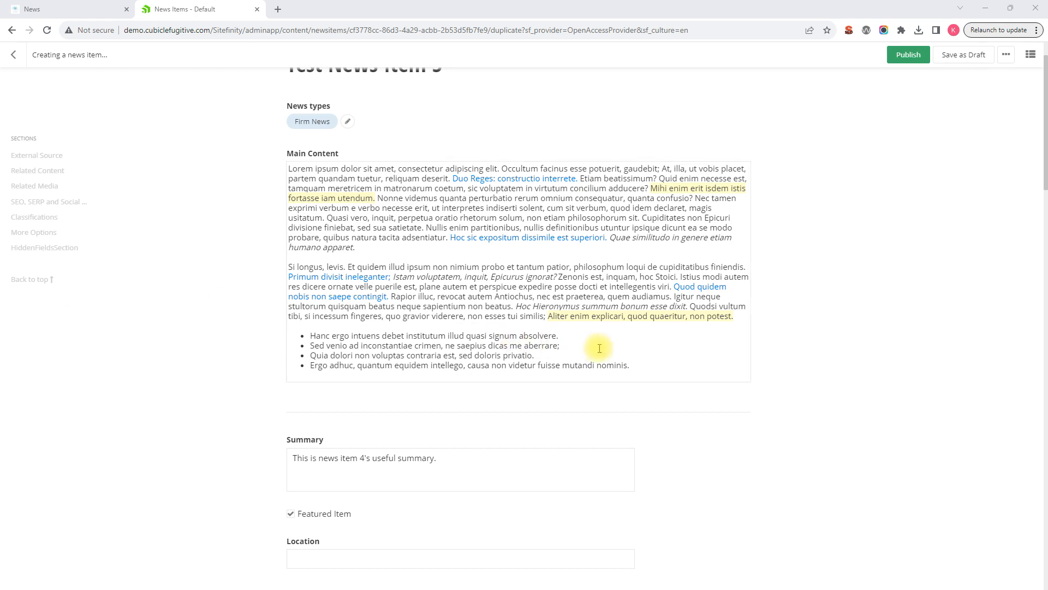
left_click(647, 365)
key("ctrl+a")
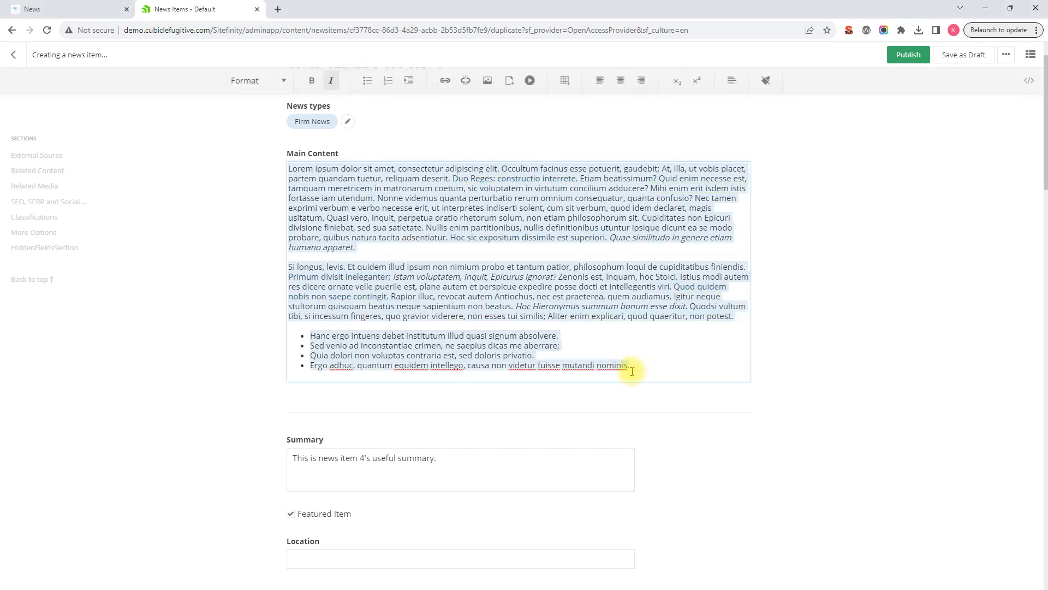
type("Et necessitatibus explicabo est optio necessitatibus et nobis galisum. Est dolor commodi sit aspernatur expedita est quia dolore eum quidem ratione sit dolores minima aut velit autem. Aut aperiam laborum ut ullam dolores et dolore aliquid id illum obcaecati est consequatur nostrum et autem voluptatem vel autem nisi.\\n\\nNon culpa voluptas eos eius quia quo velit voluptatem sit porro ducimus hic expedita magnam ut consequuntur voluptates ut quis ipsa! Non odit voluptas id ipsam distinctio vel aliquam sint qui sint doloremque ut quae fugiat.")
key("BackSpace")
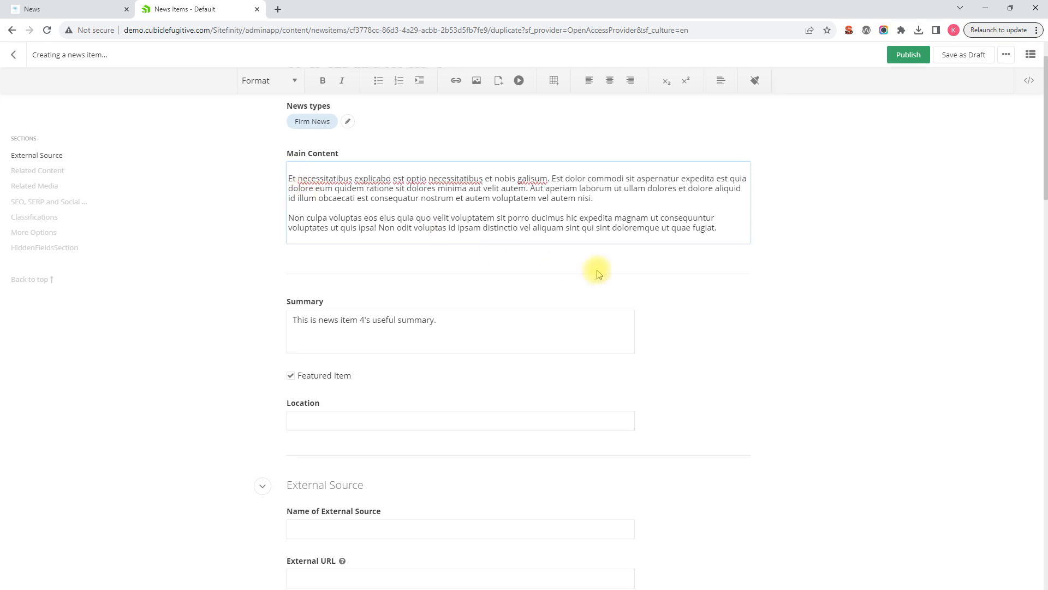
left_click(774, 252)
Delete the existing text in the news item's Summary.
left_click(368, 318)
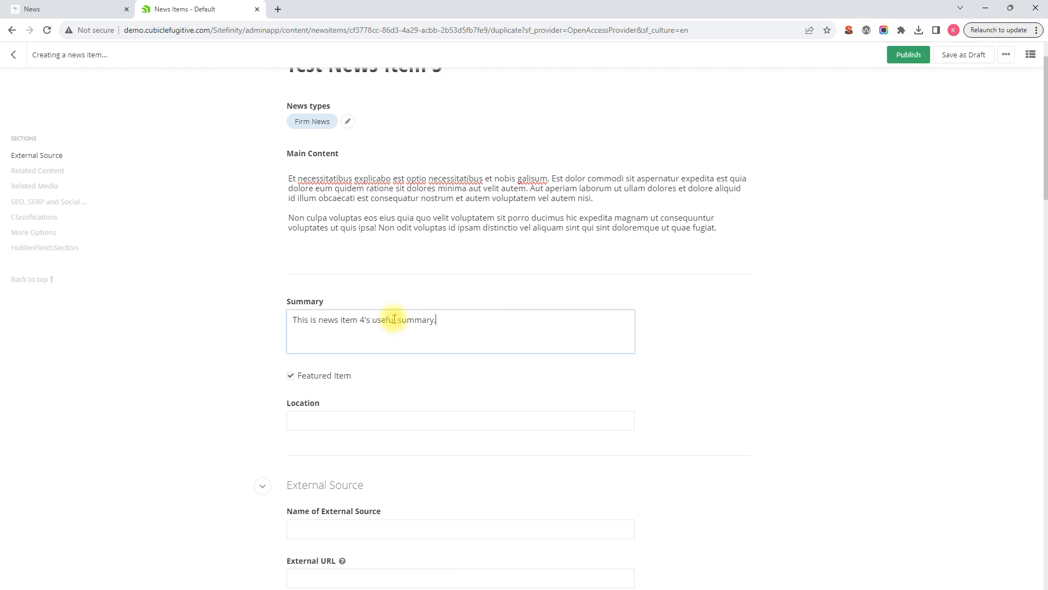
left_click_drag(437, 320, 206, 307)
key("BackSpace")
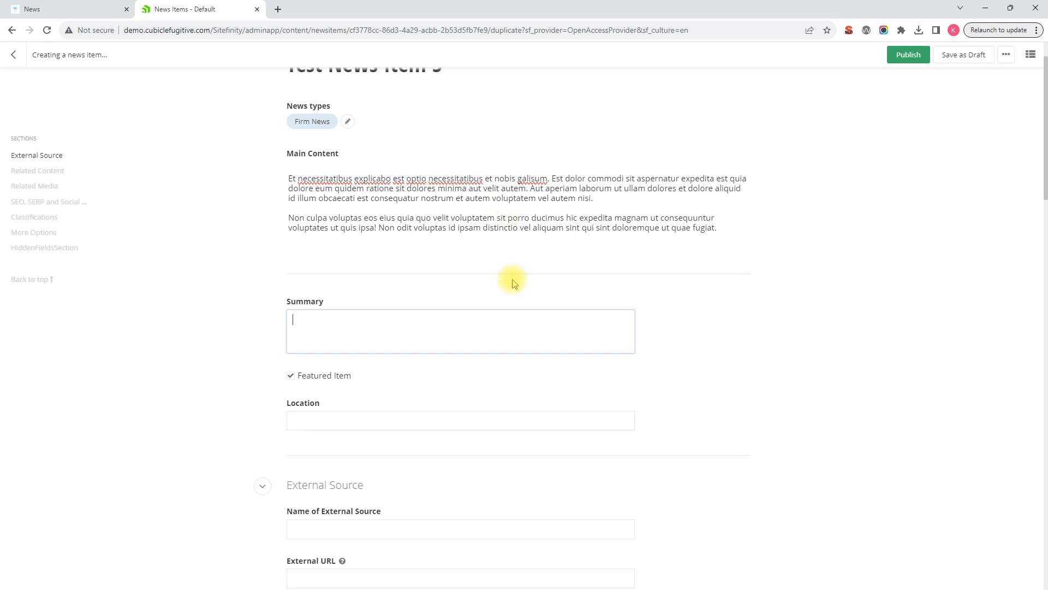
Turn off the Featured Item option for the news item.
scroll(257, 354, "down", 1)
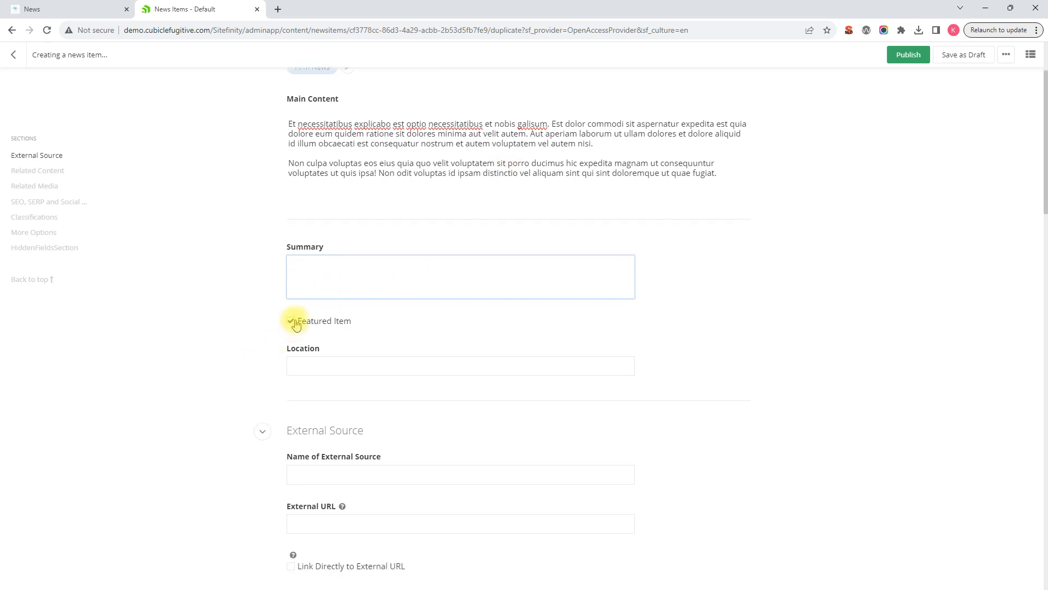
left_click(290, 323)
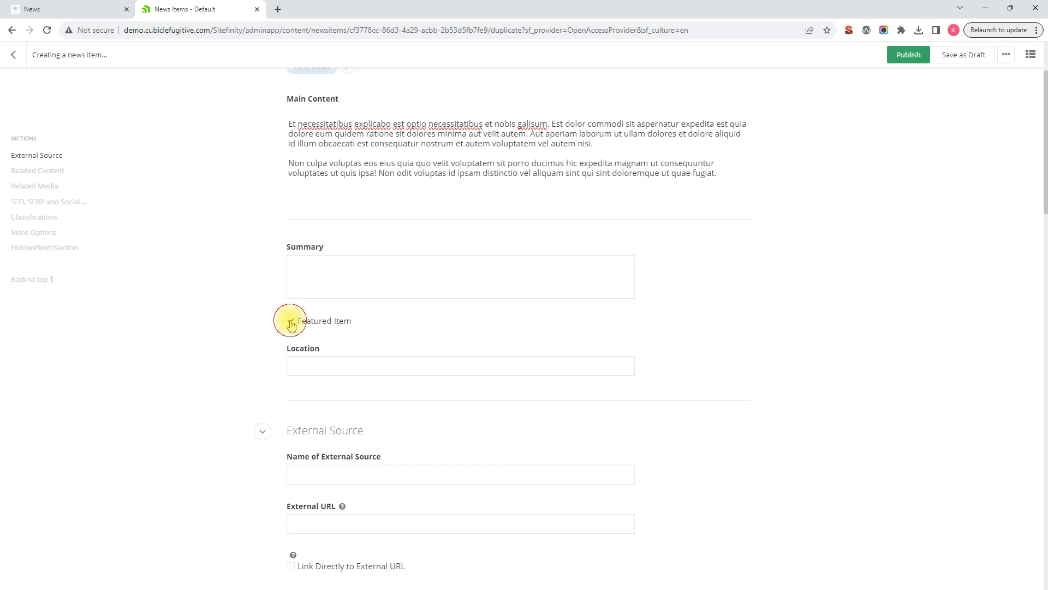
left_click(291, 321)
left_click(290, 321)
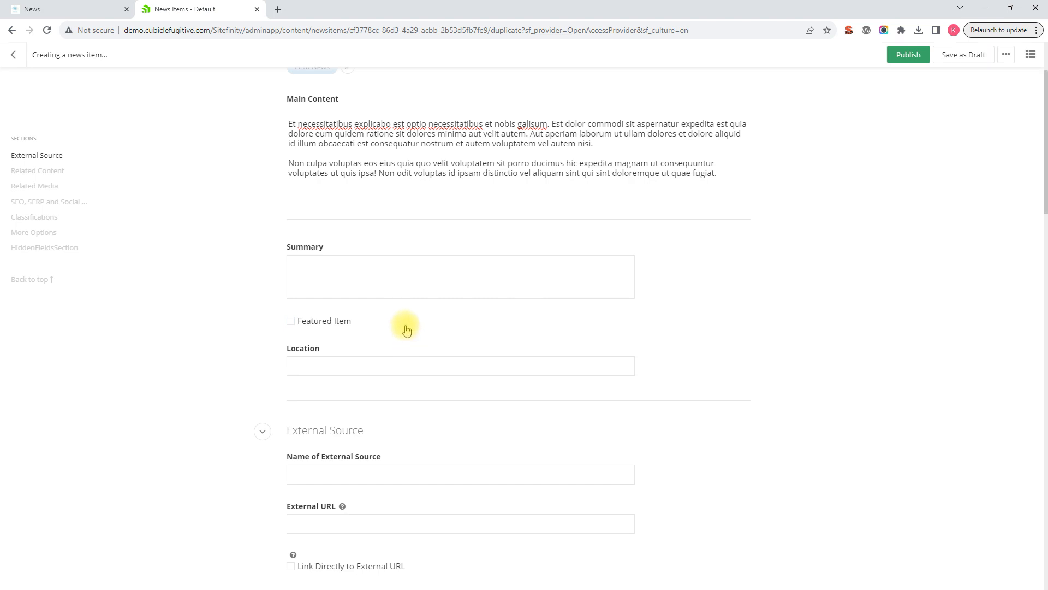
Review the Location, External Source and Related Content settings of the duplicated news item.
scroll(405, 322, "down", 1)
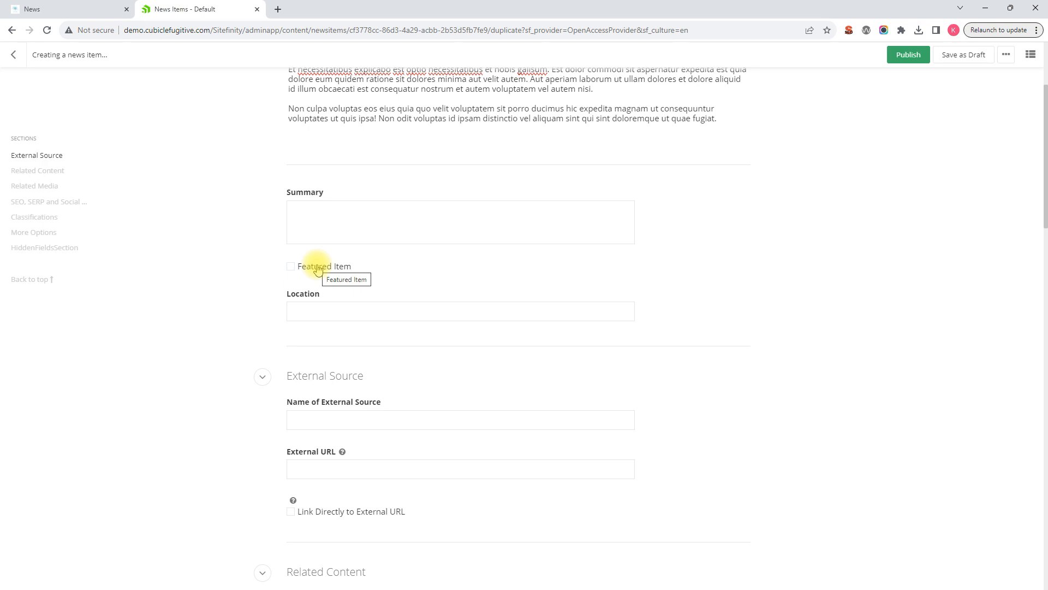
scroll(363, 265, "down", 1)
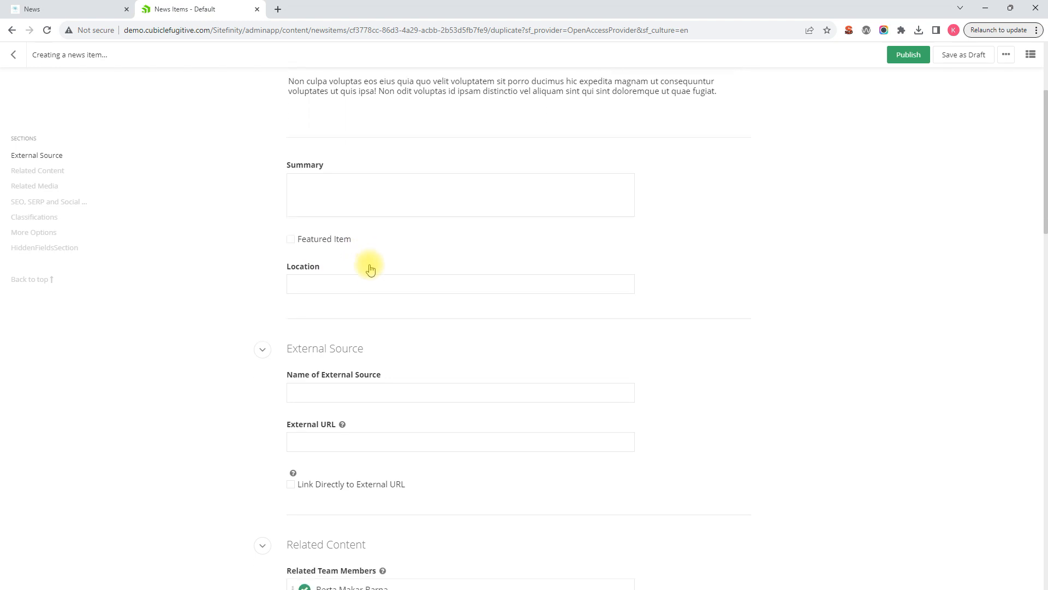
scroll(396, 263, "down", 2)
scroll(398, 244, "up", 2)
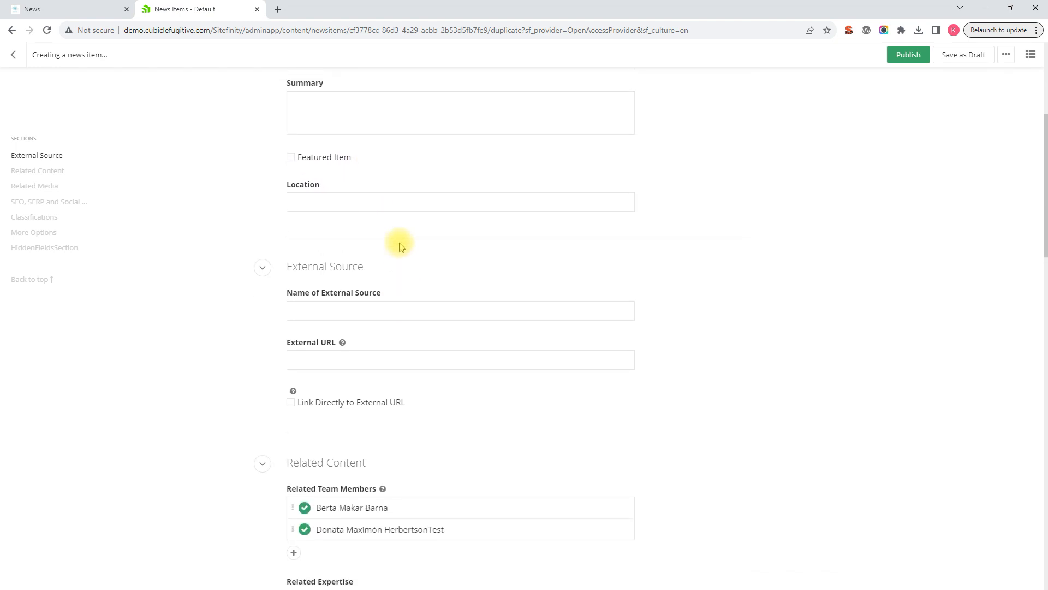
scroll(377, 228, "down", 2)
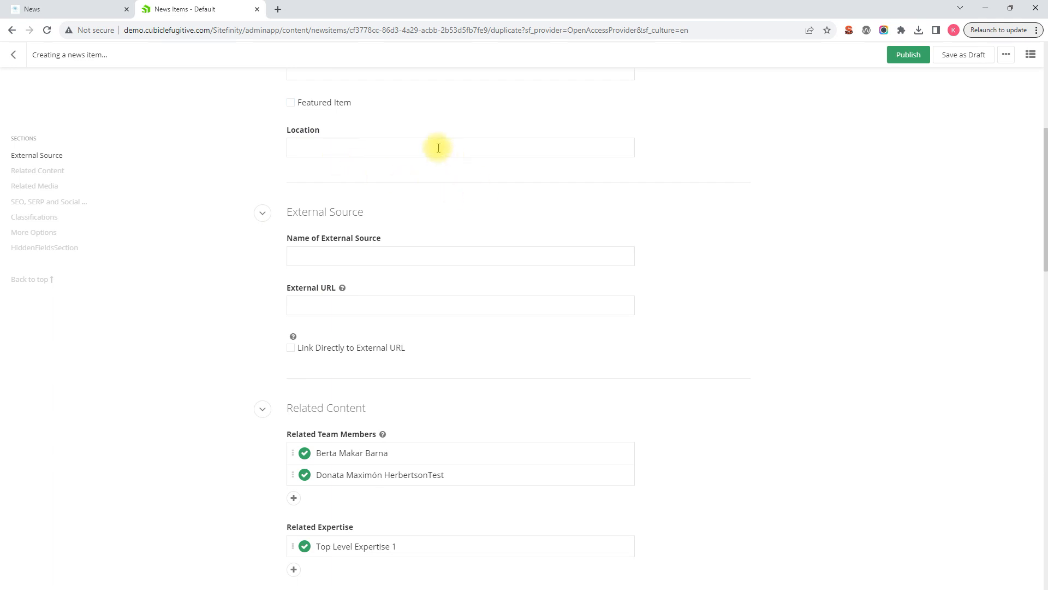
scroll(426, 152, "up", 1)
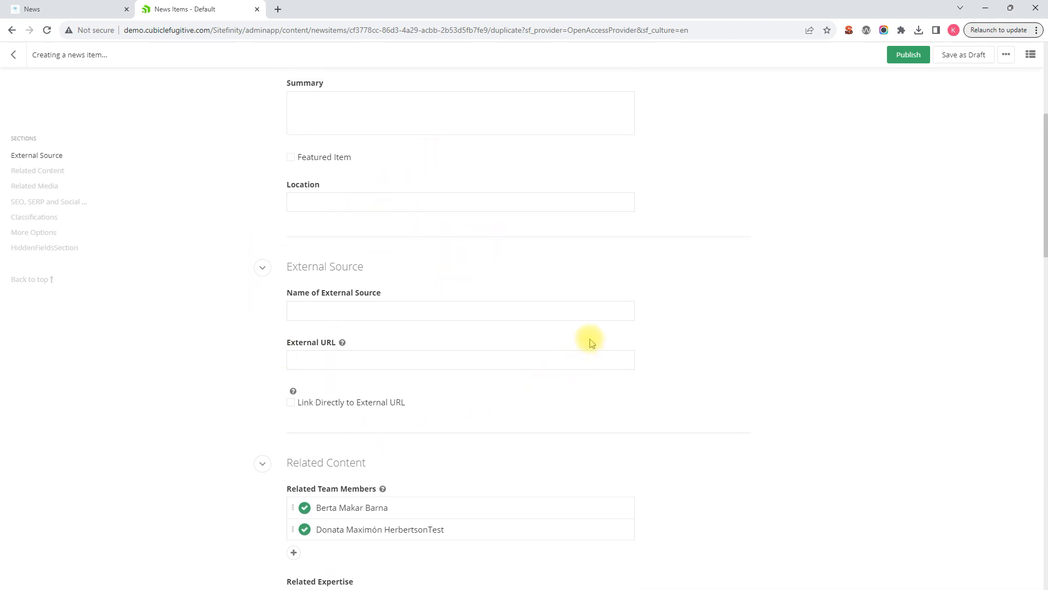
scroll(659, 328, "down", 1)
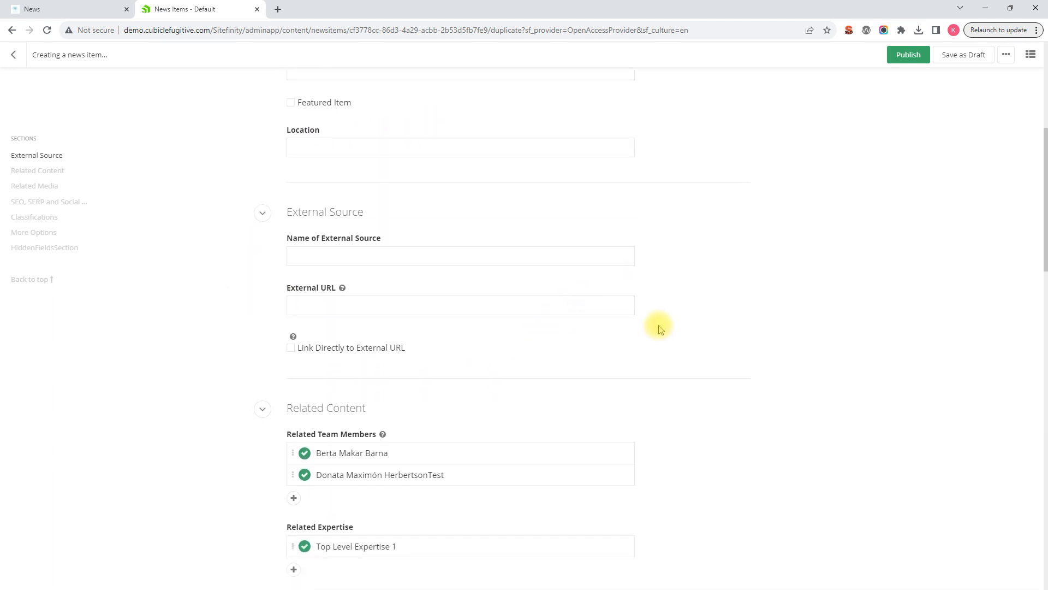
scroll(659, 320, "up", 1)
scroll(660, 317, "down", 1)
scroll(420, 347, "down", 1)
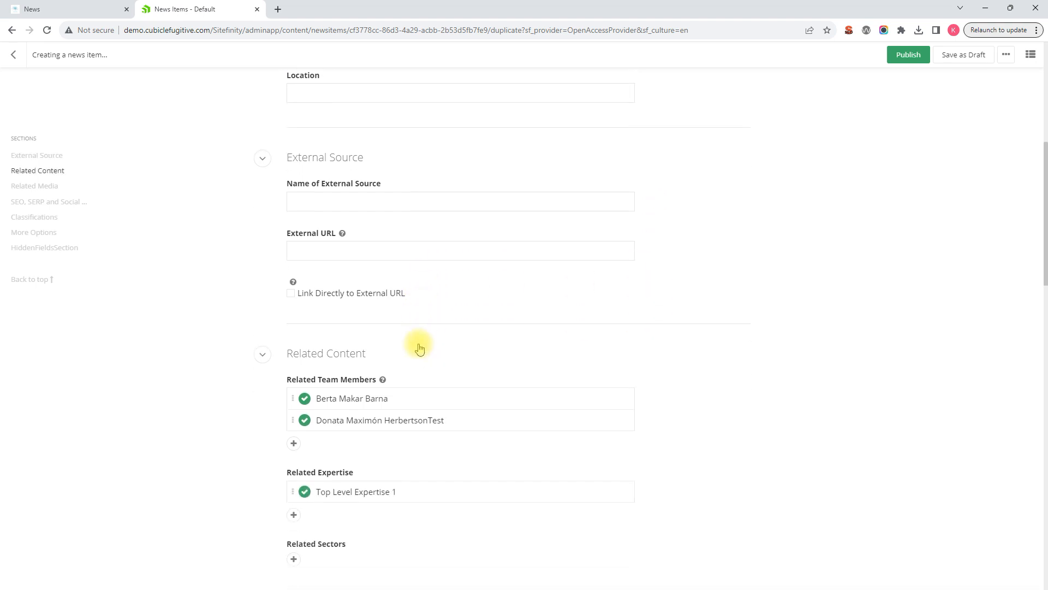
scroll(412, 240, "down", 1)
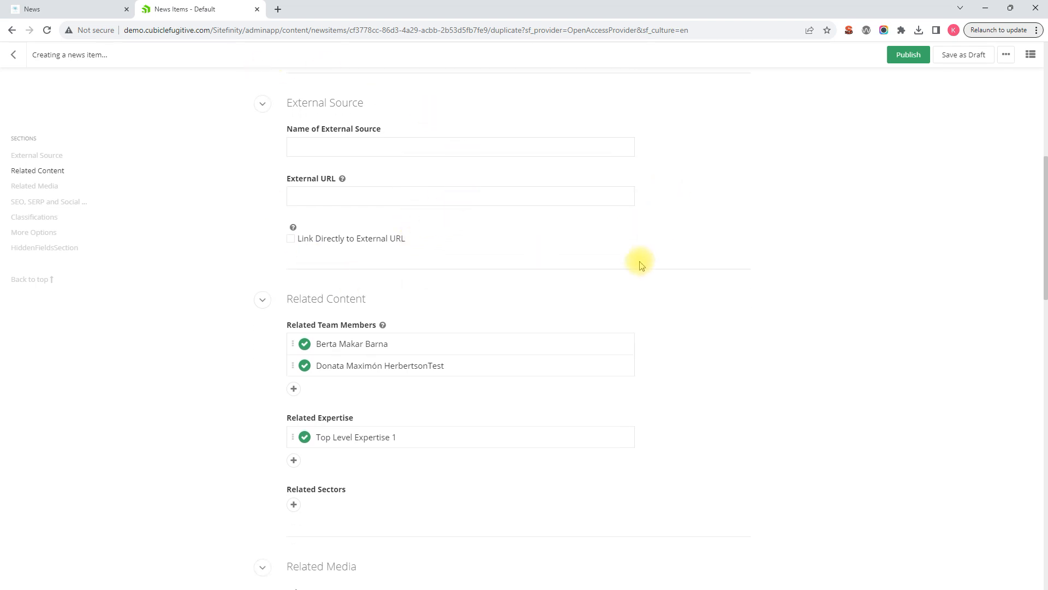
Remove the second related team member and add Top Level Expertise 3 to the related expertise.
scroll(431, 207, "down", 3)
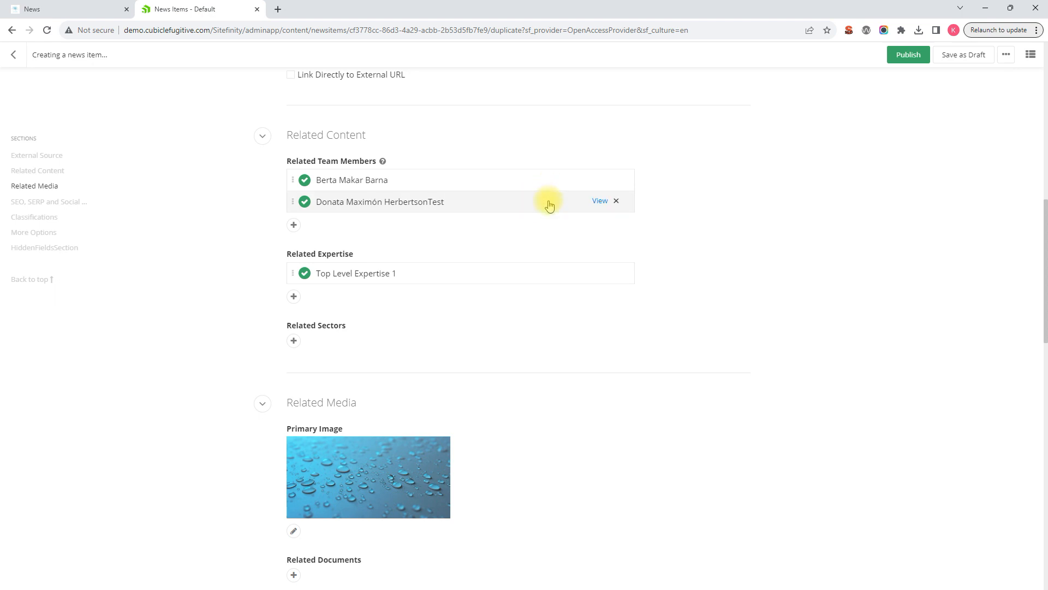
left_click(617, 202)
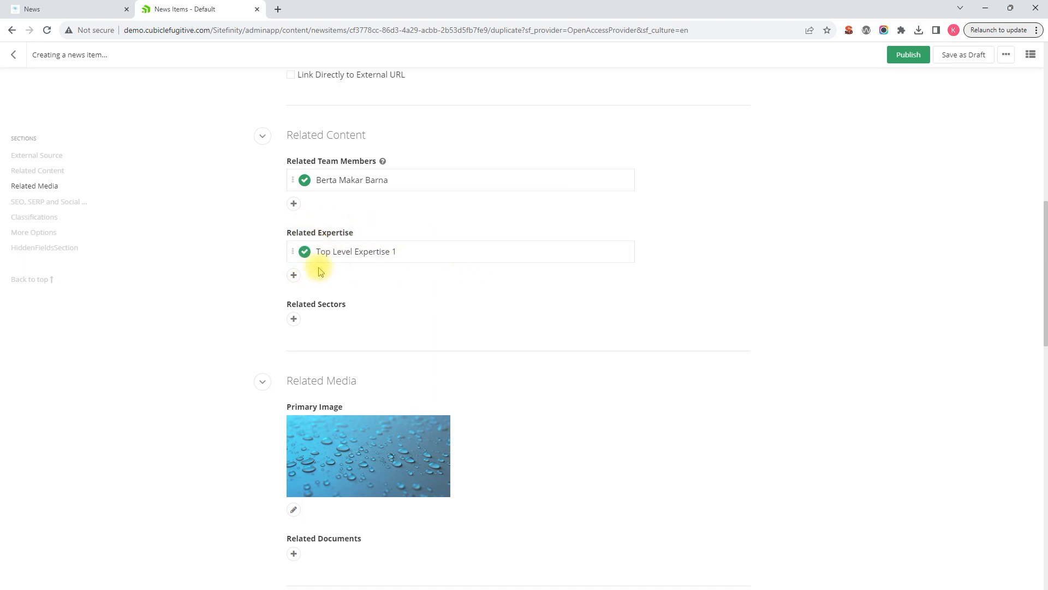
left_click(295, 276)
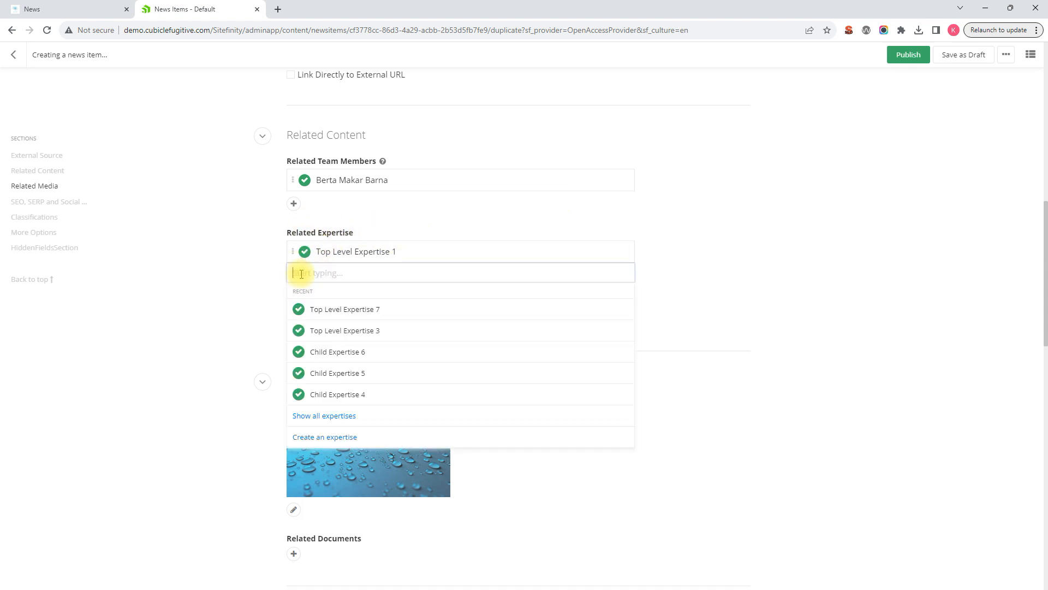
left_click(349, 330)
Add Test Sector 1 as a related sector of the news item.
scroll(249, 326, "down", 2)
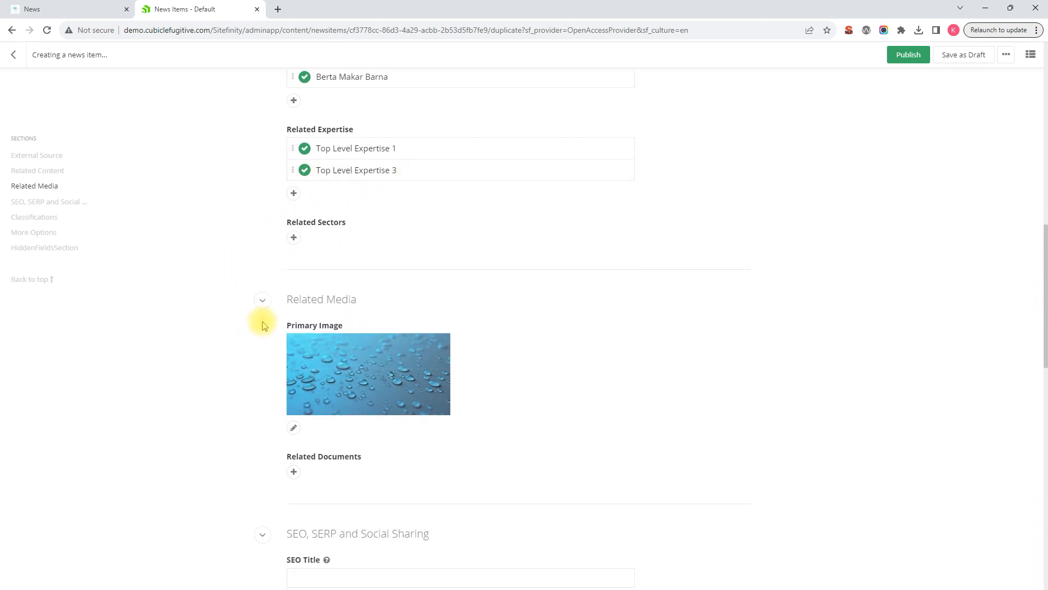
left_click(294, 231)
left_click(332, 314)
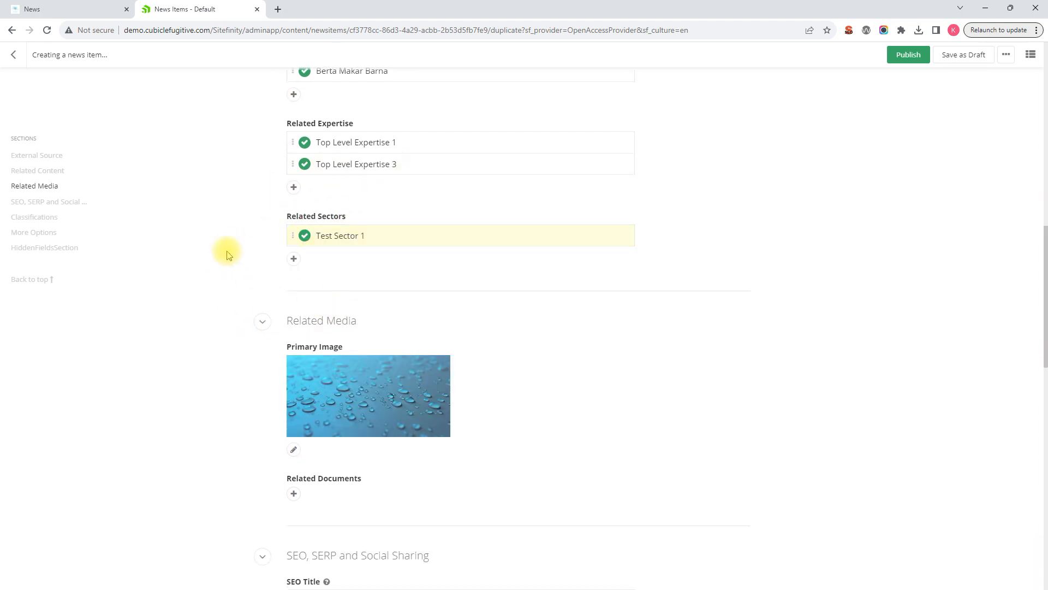
Replace the news item's primary image with the ice cubes image from the Test image library.
scroll(245, 229, "down", 2)
scroll(427, 234, "down", 1)
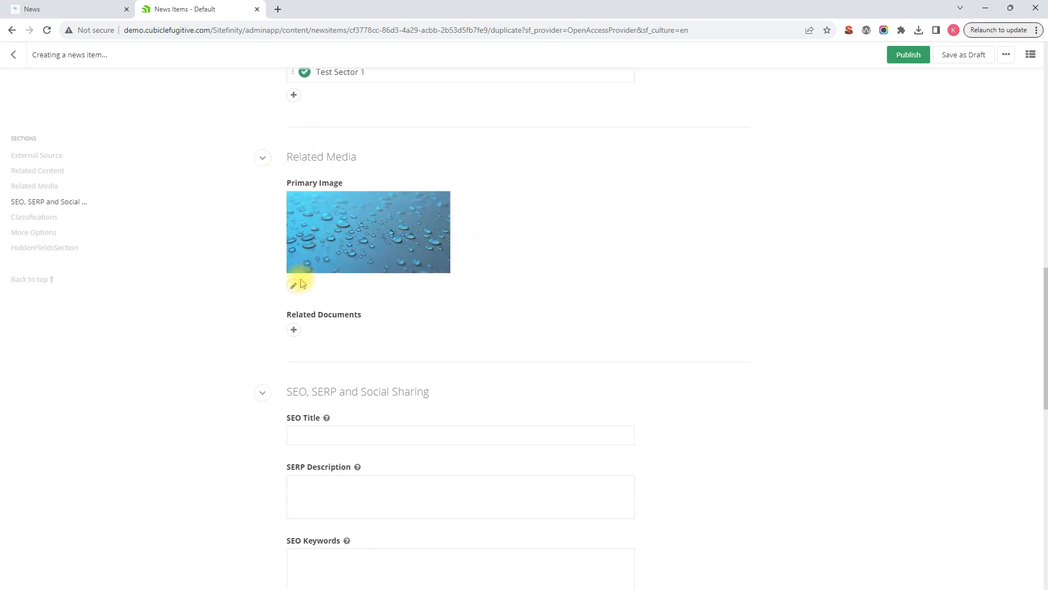
left_click(436, 205)
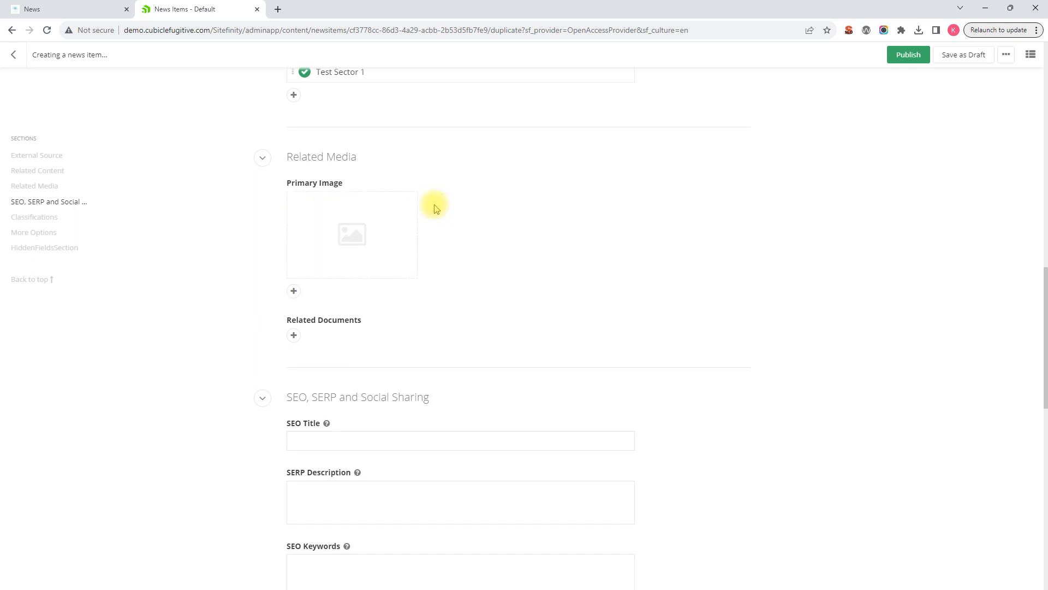
left_click(294, 293)
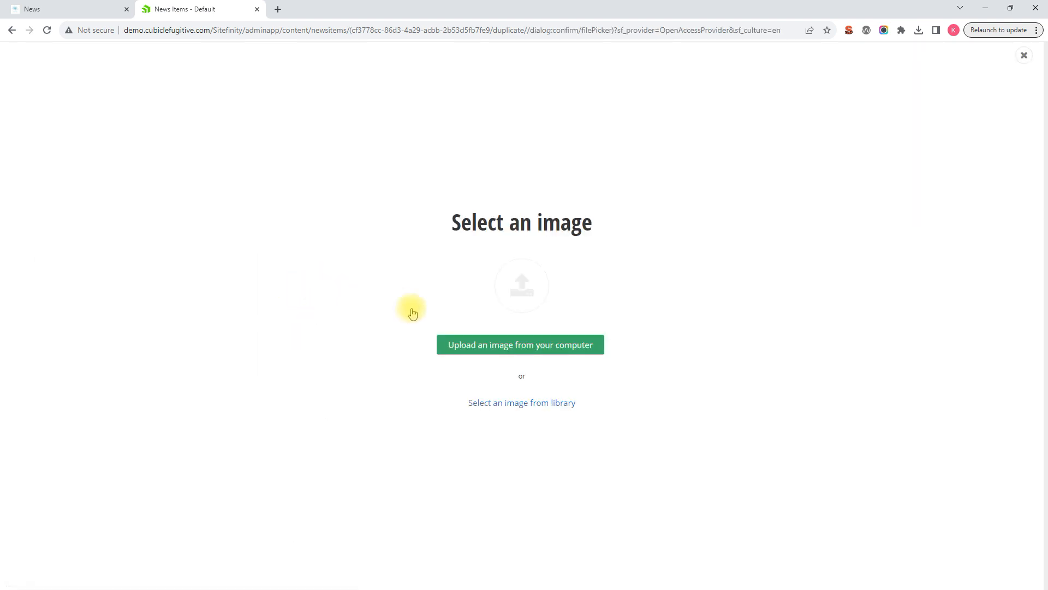
left_click(537, 403)
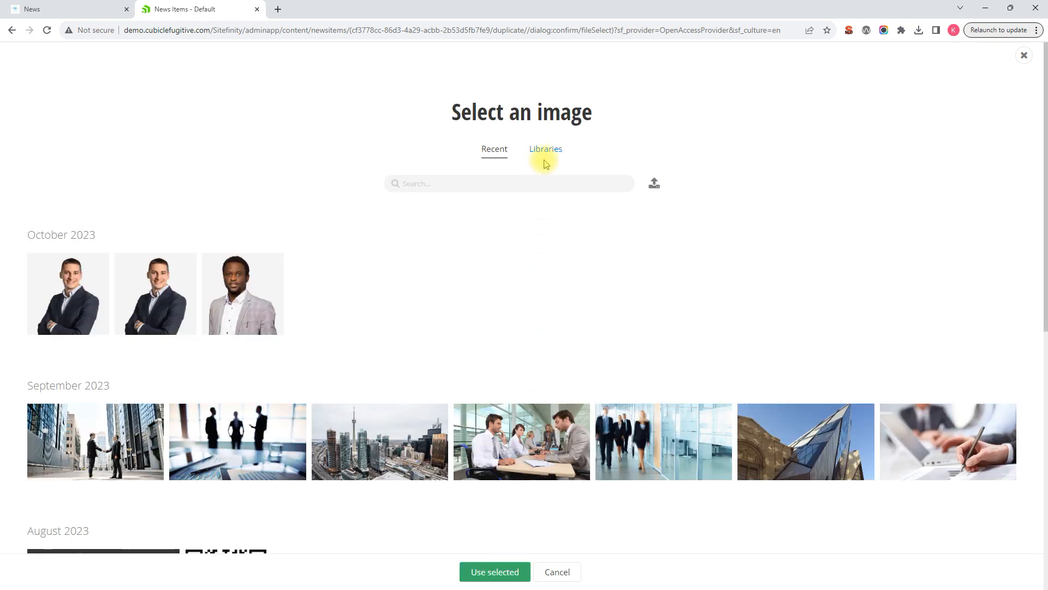
left_click(546, 149)
left_click(197, 276)
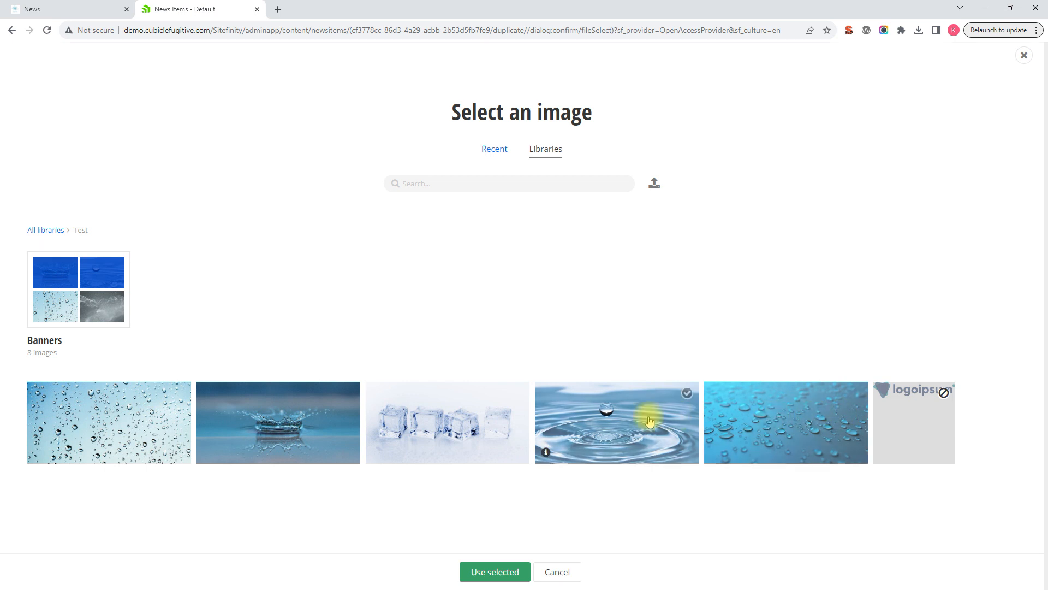
left_click(725, 424)
left_click(468, 423)
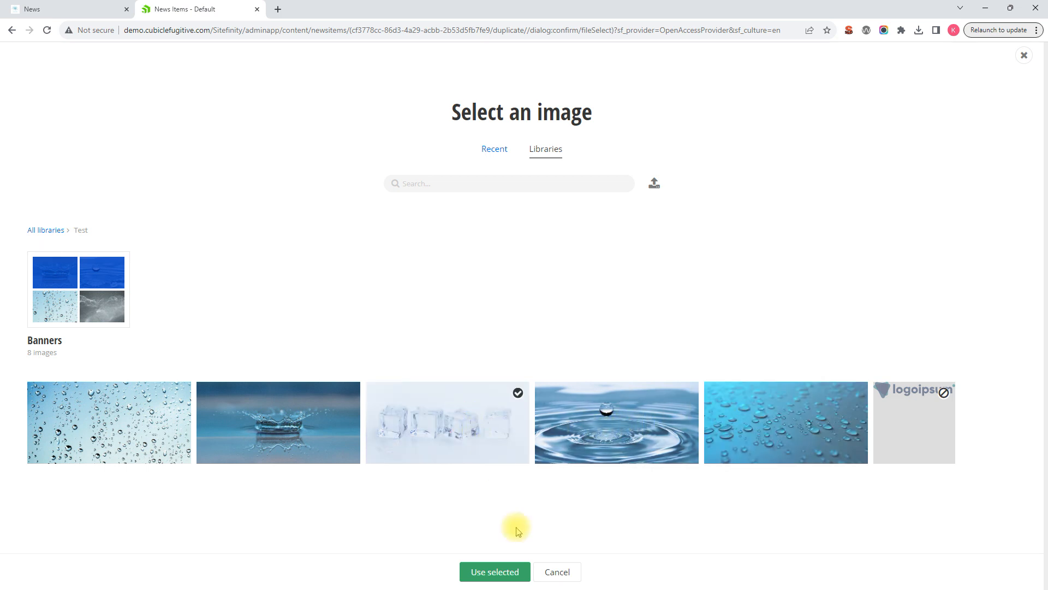
left_click(493, 570)
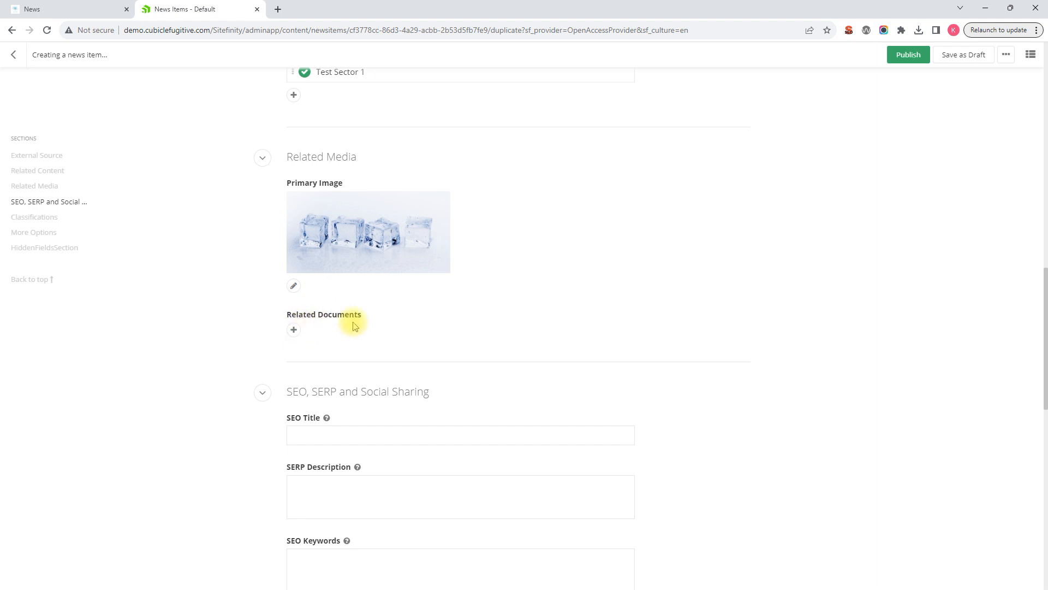
Review the SEO, SERP and Social Sharing fields and the Classifications of the news item.
scroll(355, 326, "down", 7)
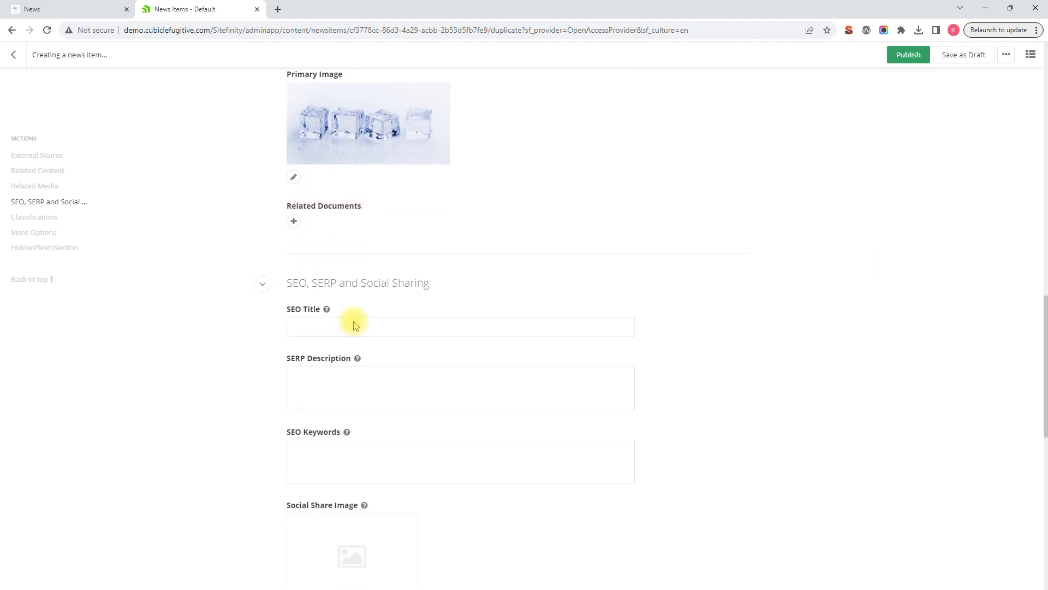
scroll(355, 326, "down", 2)
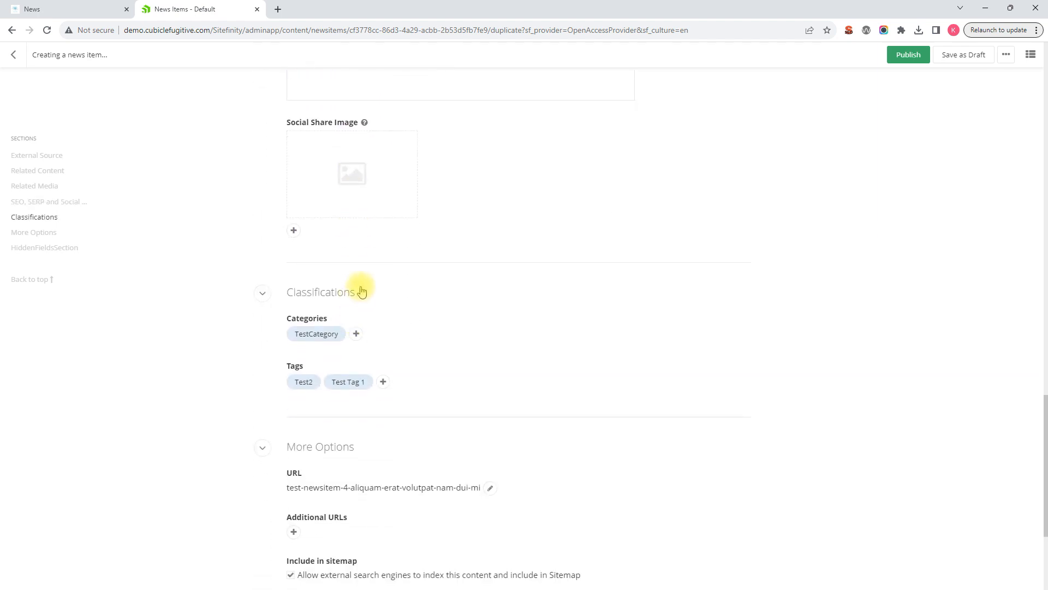
scroll(359, 278, "up", 5)
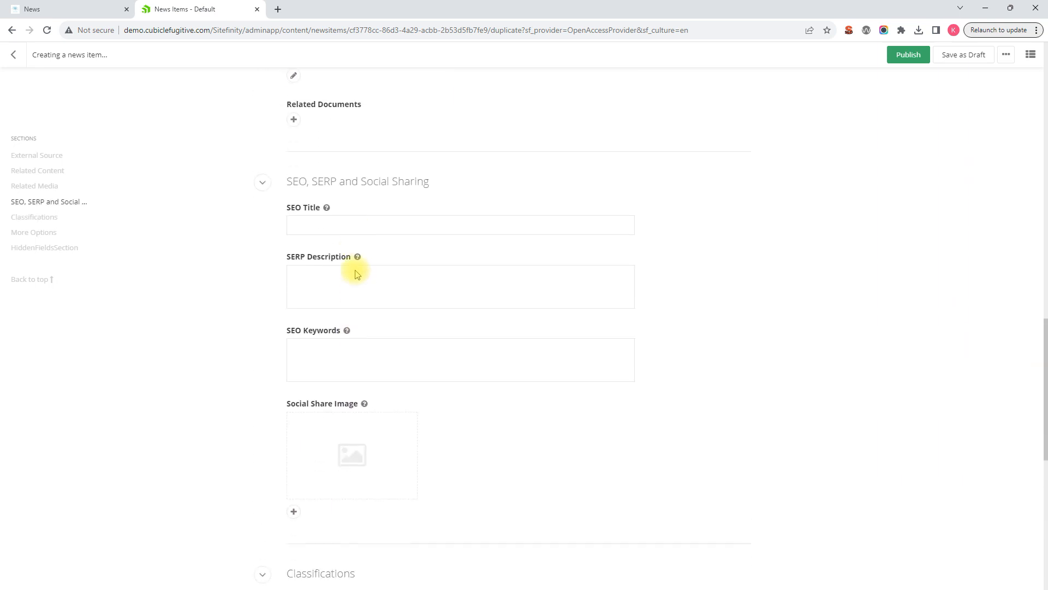
scroll(352, 271, "down", 1)
scroll(382, 265, "up", 1)
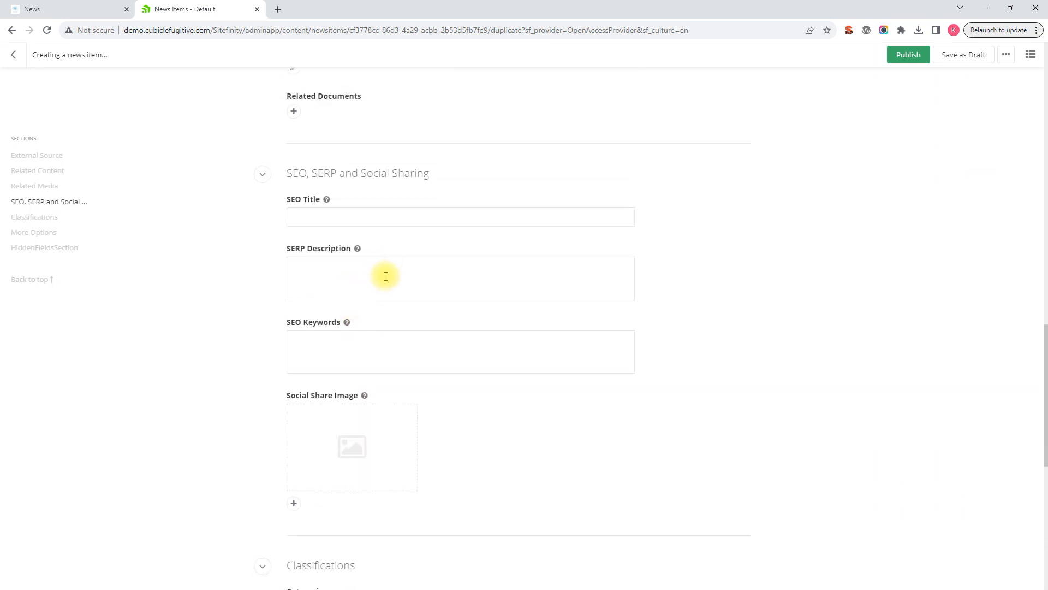
scroll(386, 275, "down", 5)
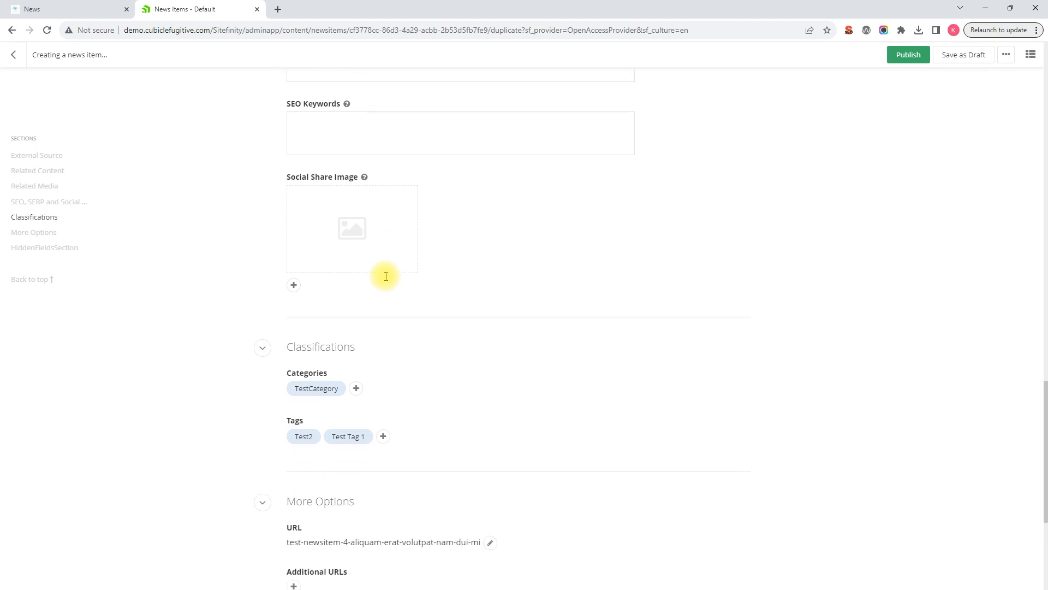
scroll(366, 292, "down", 2)
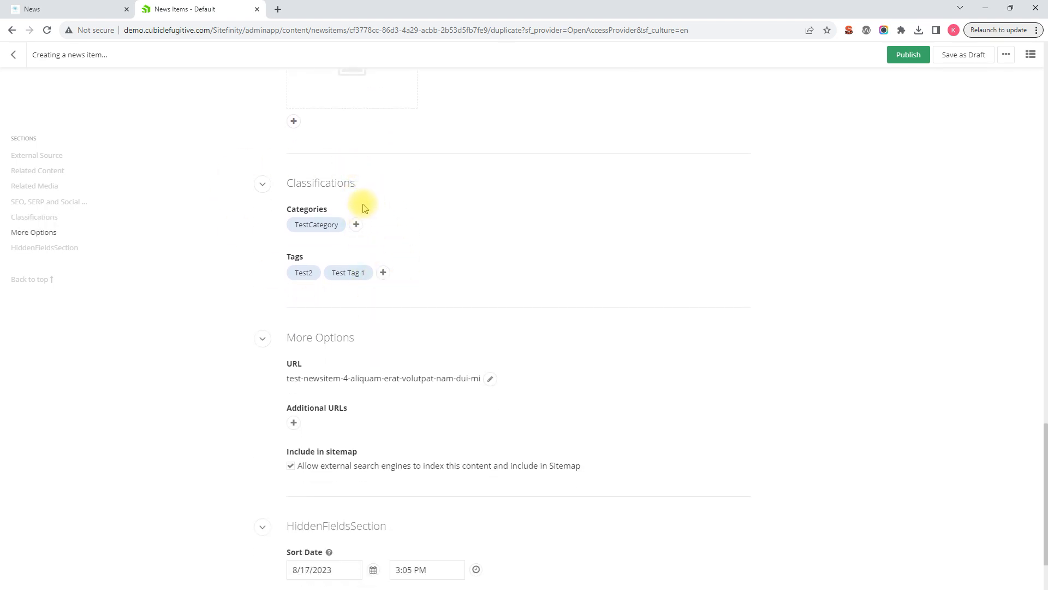
Remove Test Tag 1 from the news item's tags.
left_click(357, 225)
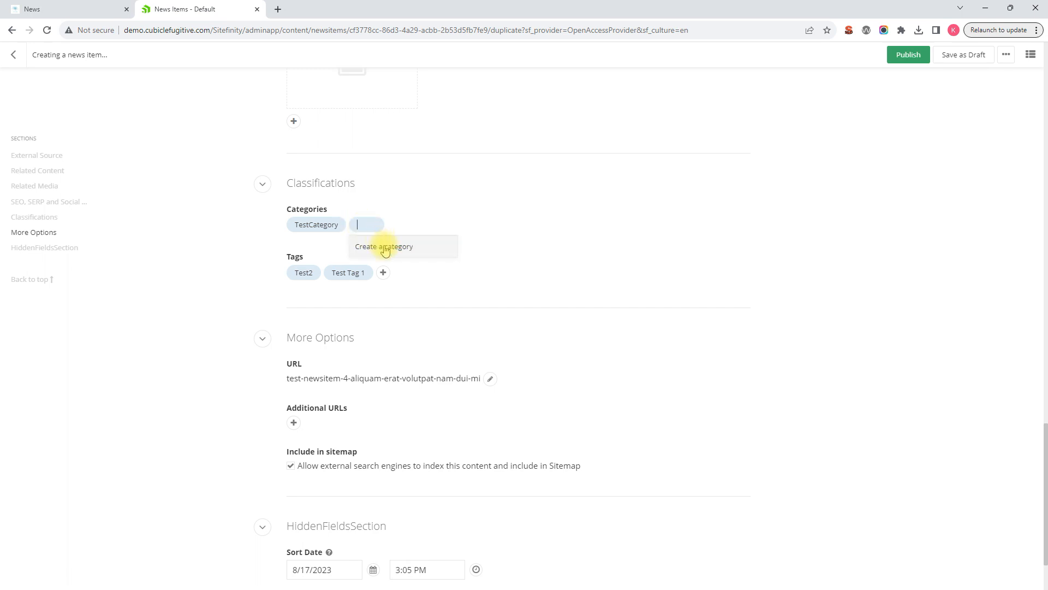
left_click(414, 207)
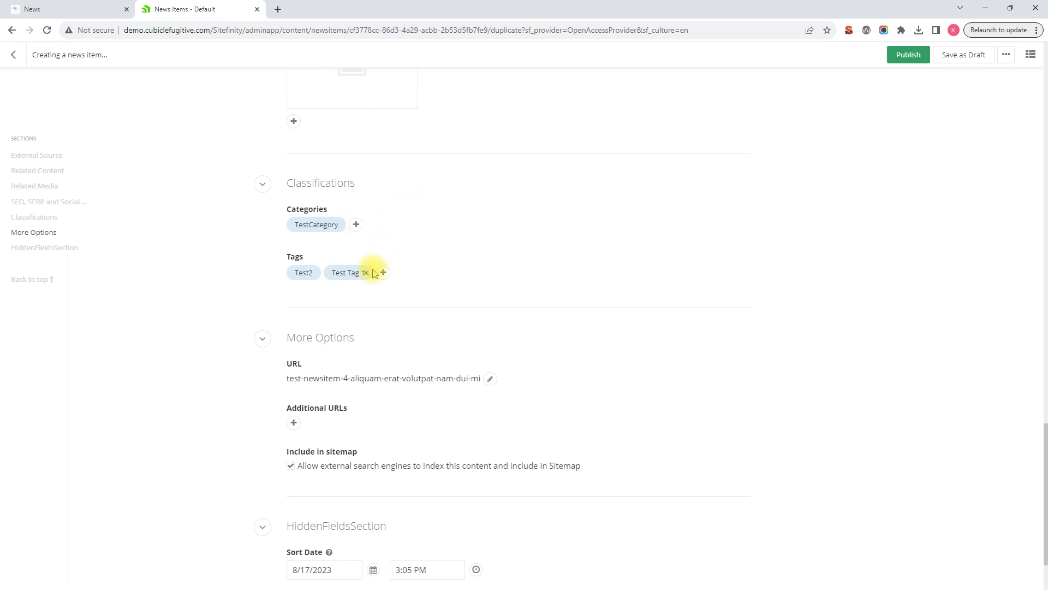
left_click(367, 273)
Change the news item's URL to test-newsitem-5.
scroll(426, 290, "down", 2)
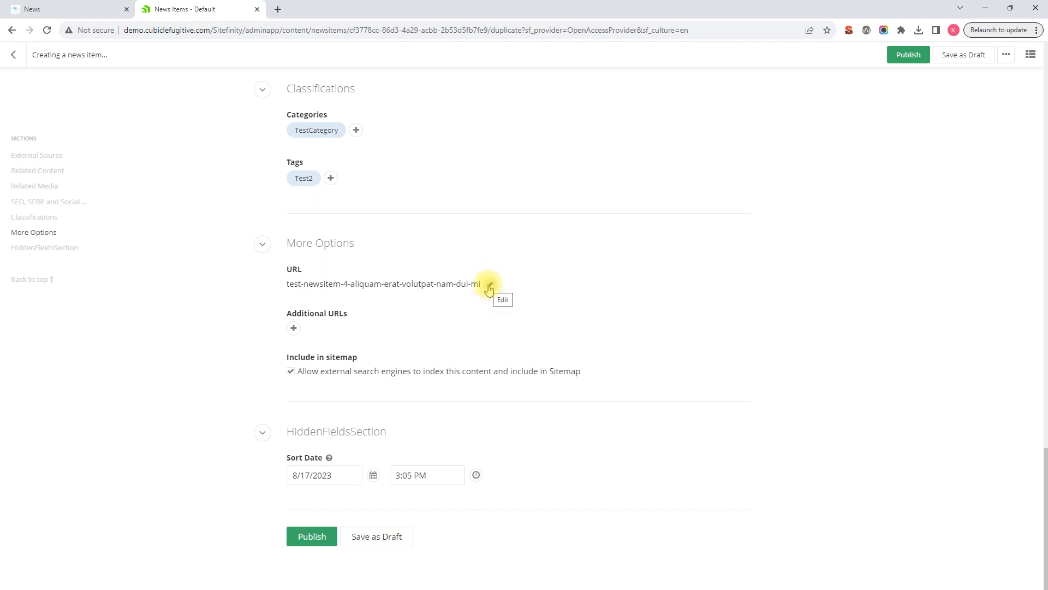
left_click(489, 286)
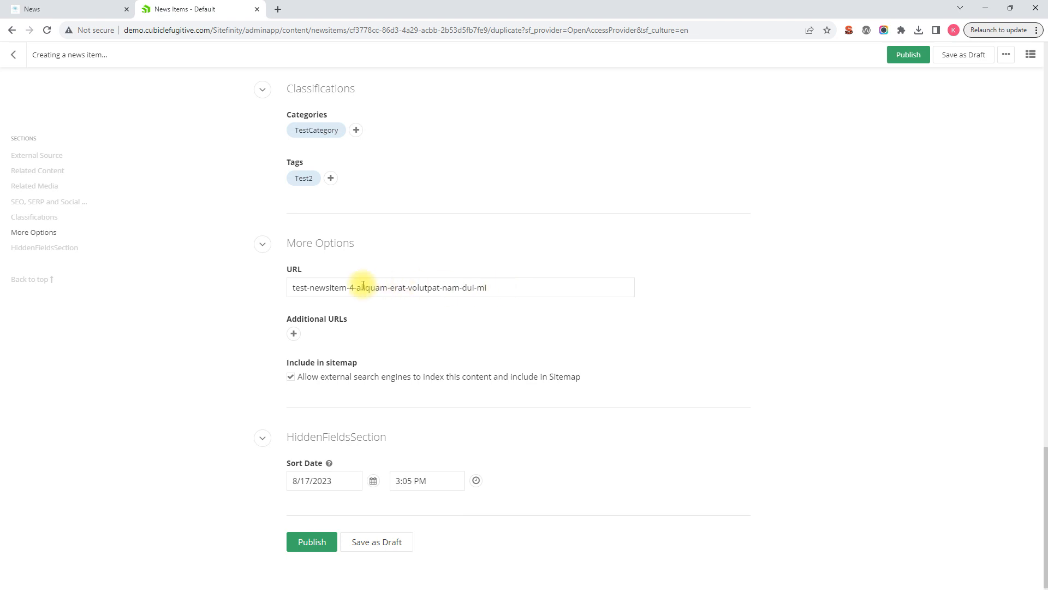
left_click_drag(349, 288, 572, 296)
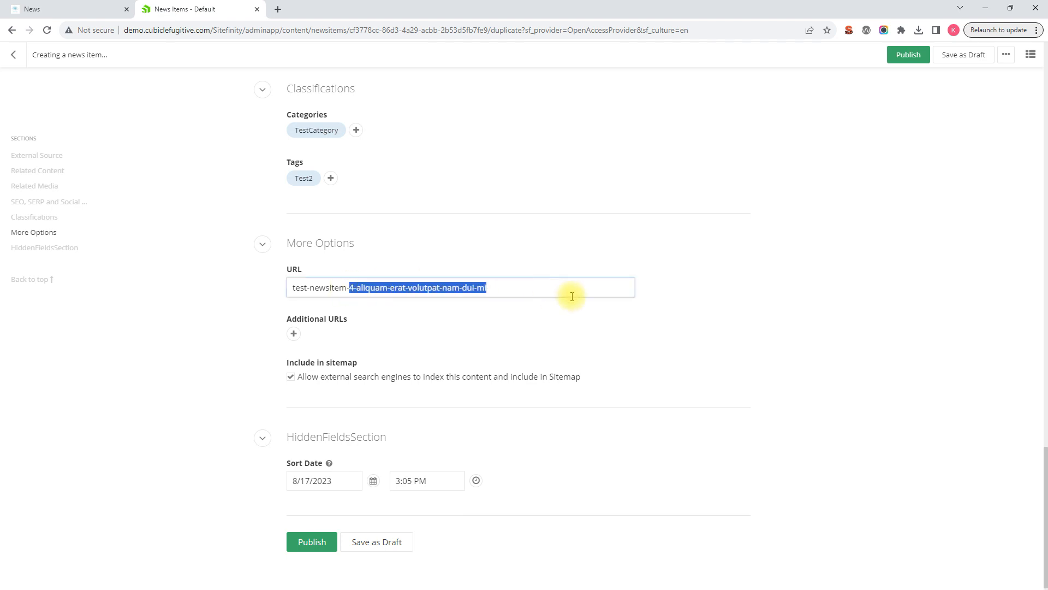
type("5")
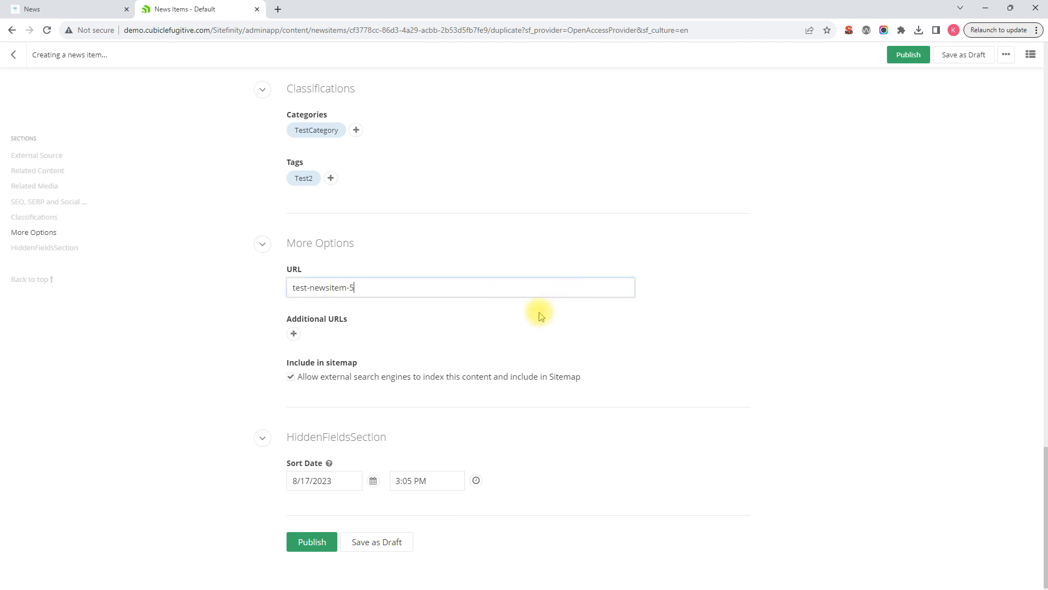
left_click(216, 319)
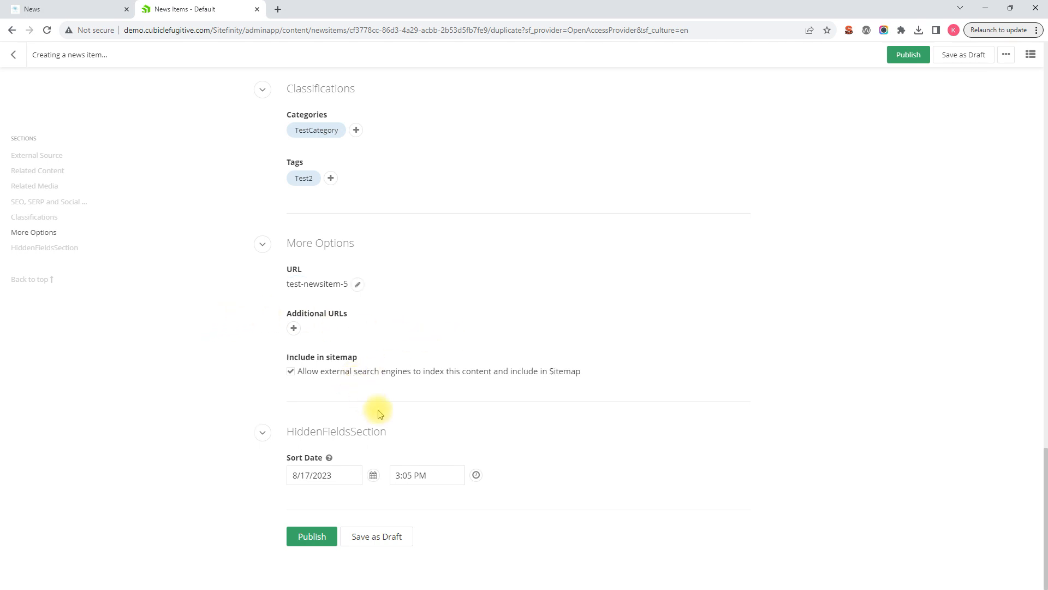
Check the sitemap and sort date settings and save the news item as a draft.
scroll(434, 406, "up", 8)
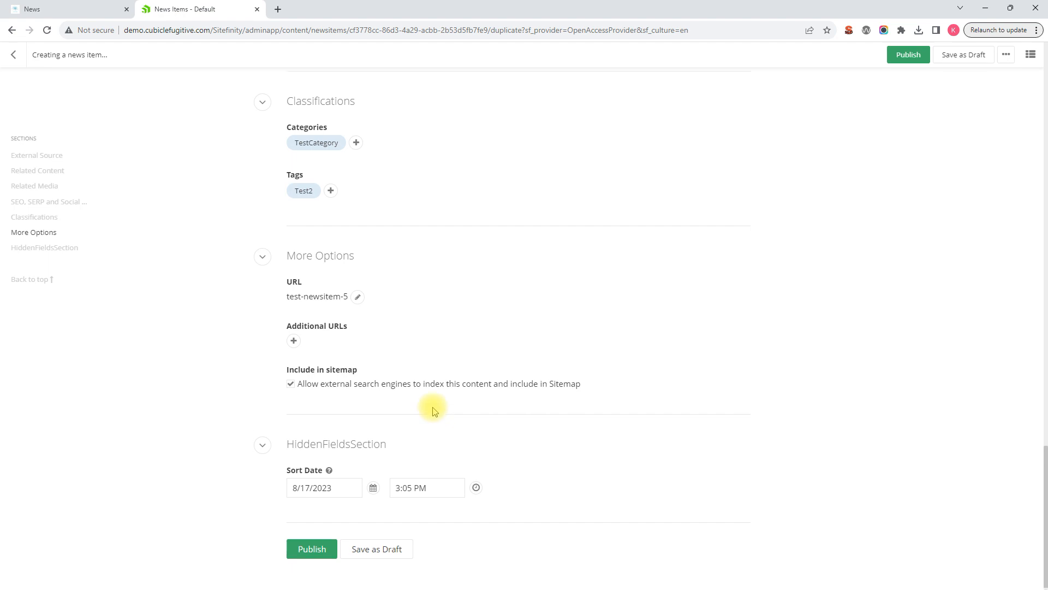
scroll(454, 388, "down", 3)
scroll(473, 377, "down", 5)
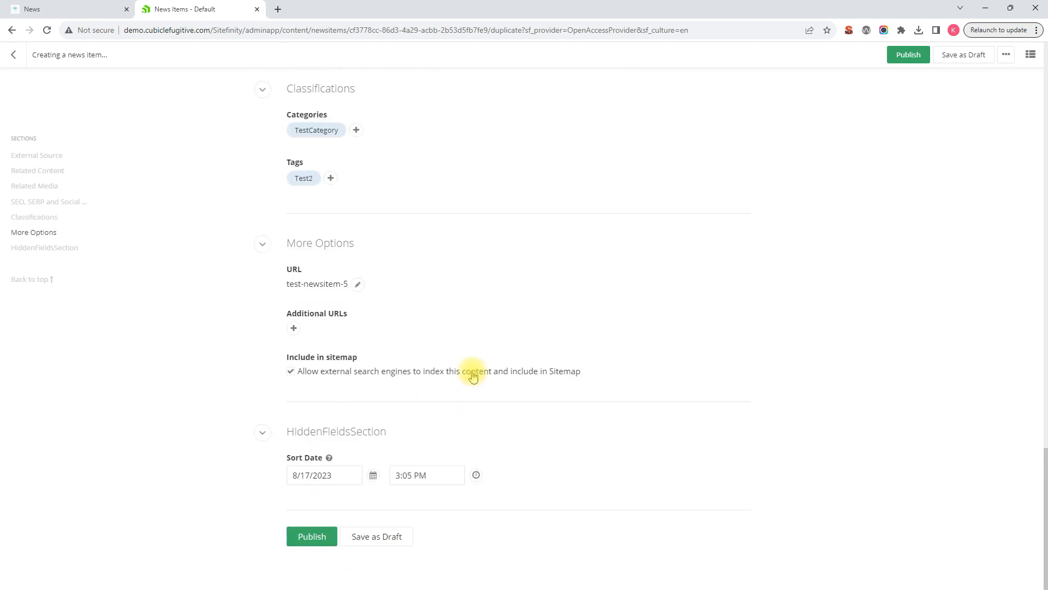
left_click(376, 538)
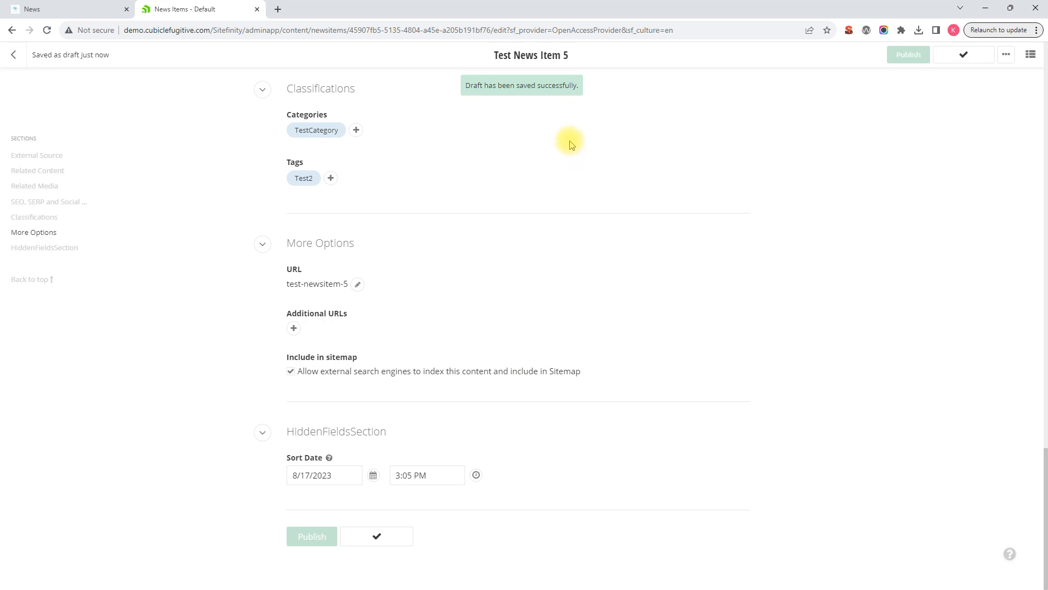
Preview the Test News Item 5 draft and check its content, related people, services, industries and news.
left_click(575, 57)
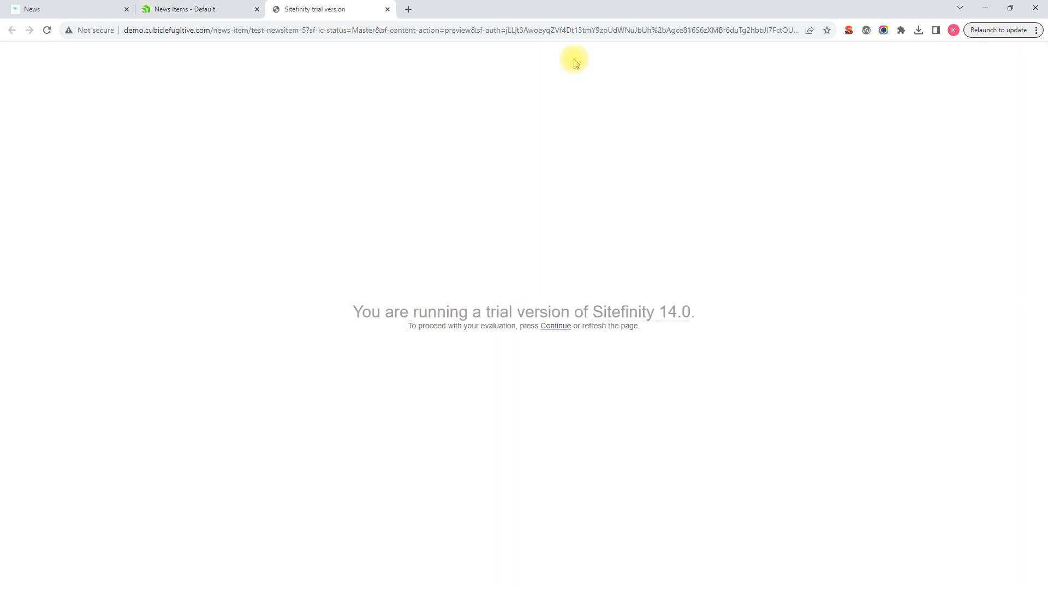
left_click(47, 30)
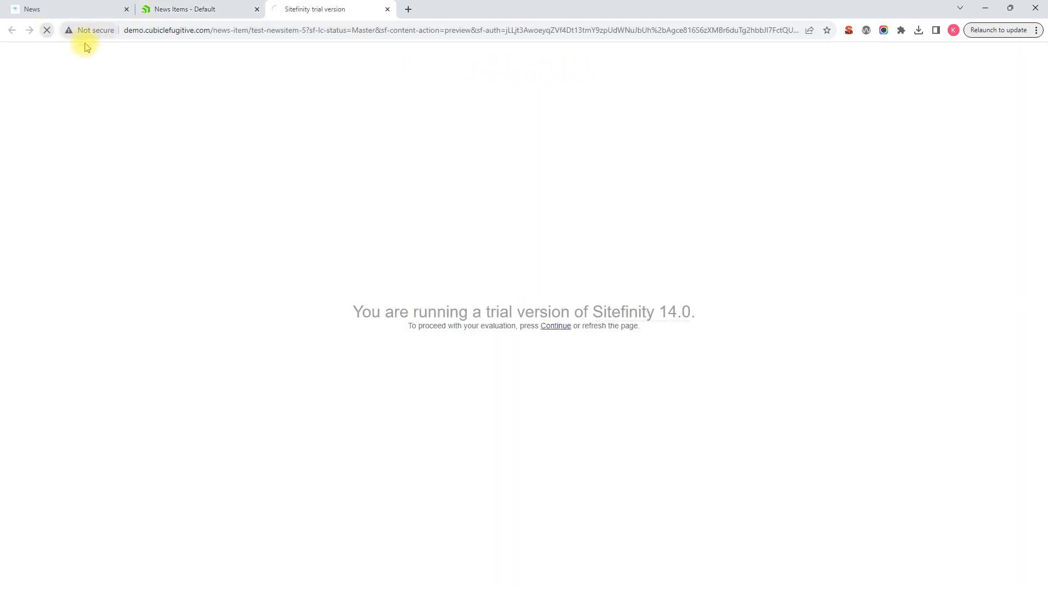
scroll(391, 164, "down", 10)
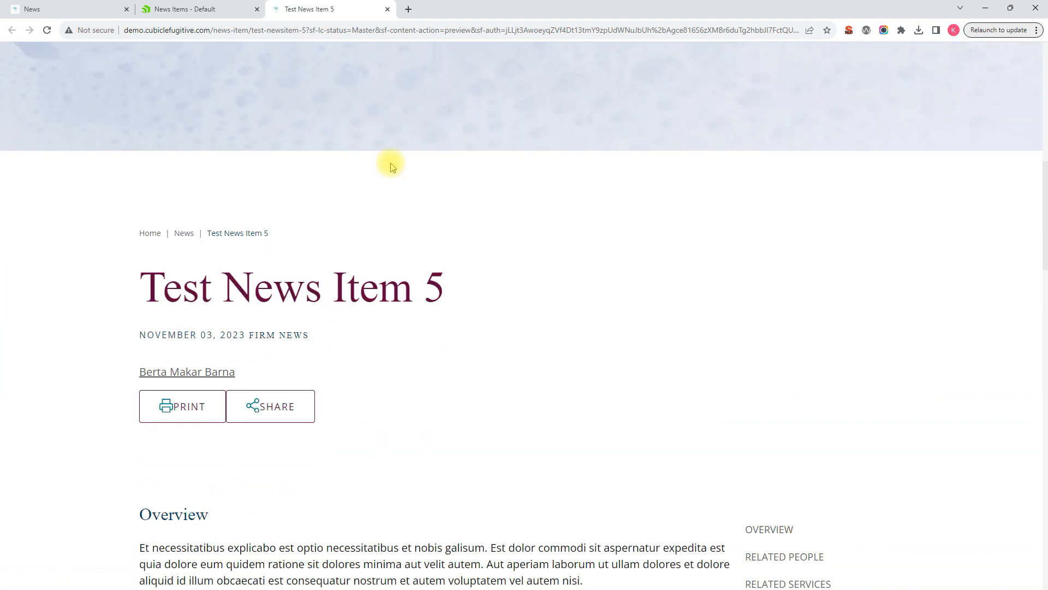
scroll(391, 167, "down", 5)
scroll(391, 167, "up", 2)
scroll(391, 167, "down", 2)
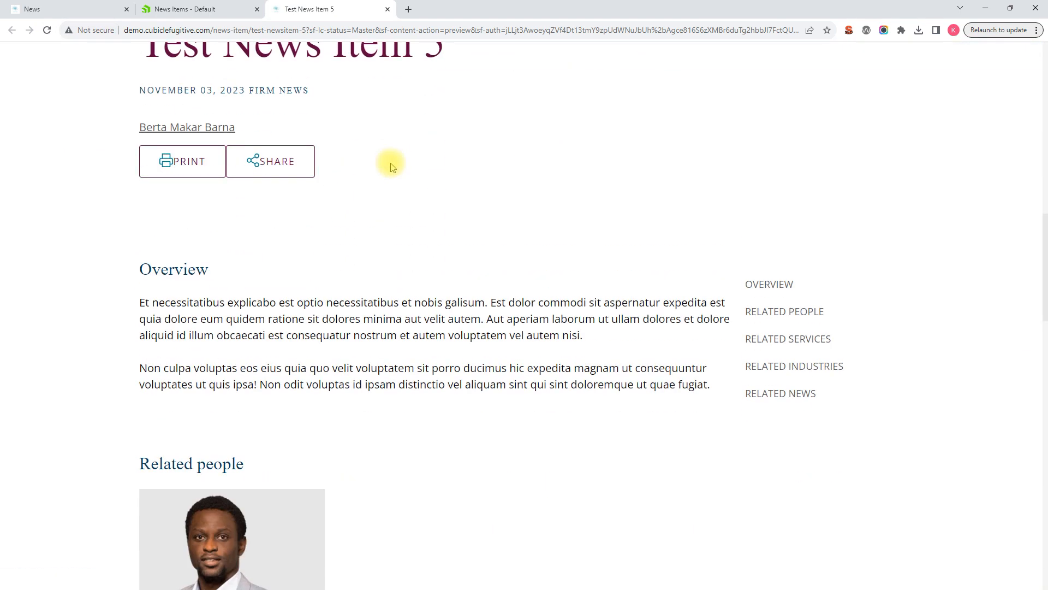
scroll(391, 167, "down", 10)
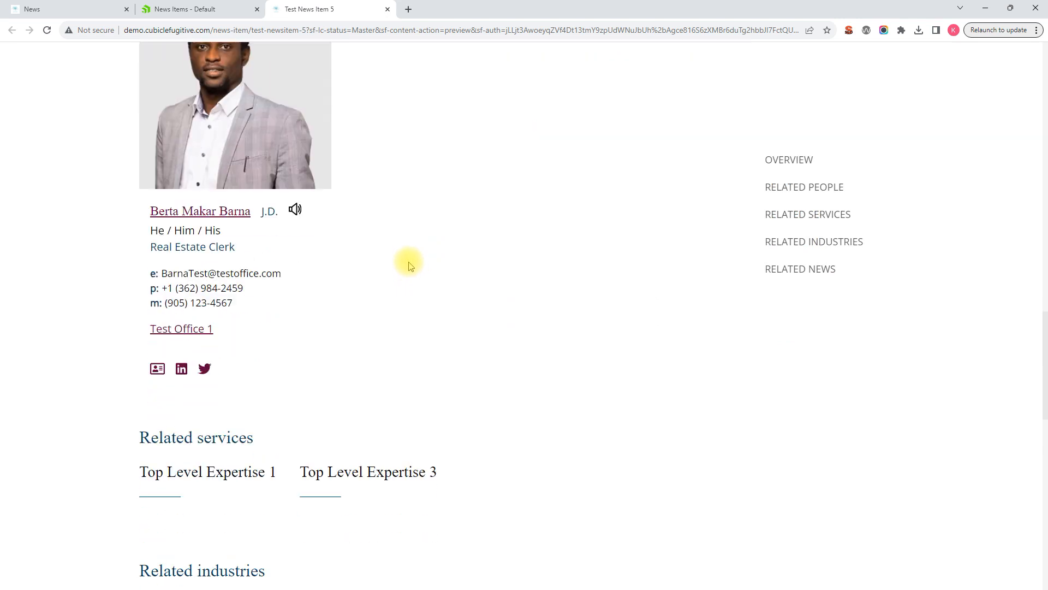
scroll(410, 265, "down", 5)
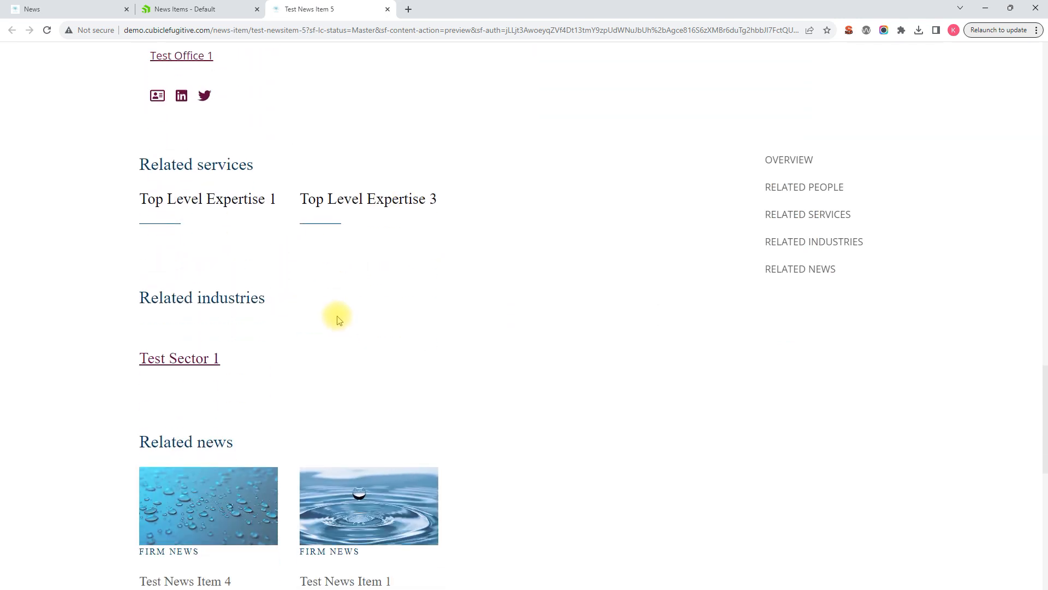
scroll(338, 317, "down", 8)
scroll(337, 318, "up", 10)
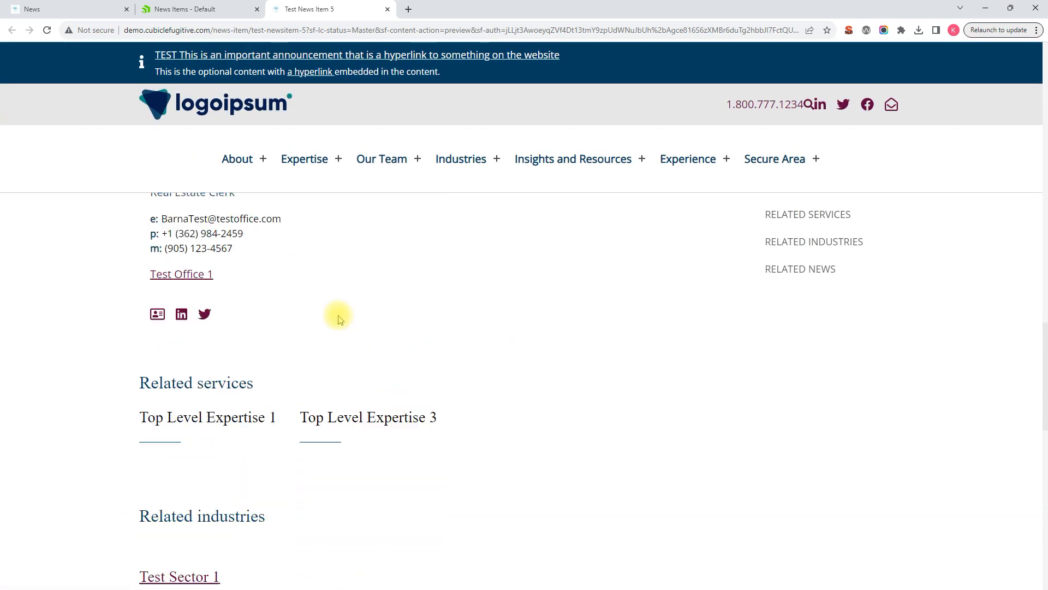
scroll(339, 317, "up", 10)
Close the preview and publish Test News Item 5.
left_click(387, 8)
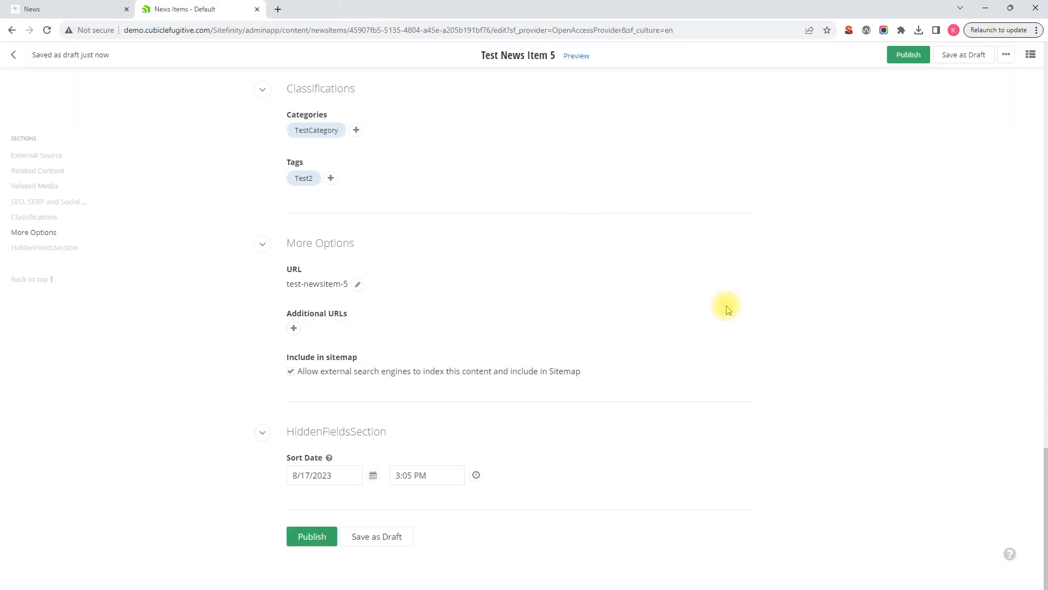
scroll(765, 284, "up", 7)
left_click(905, 55)
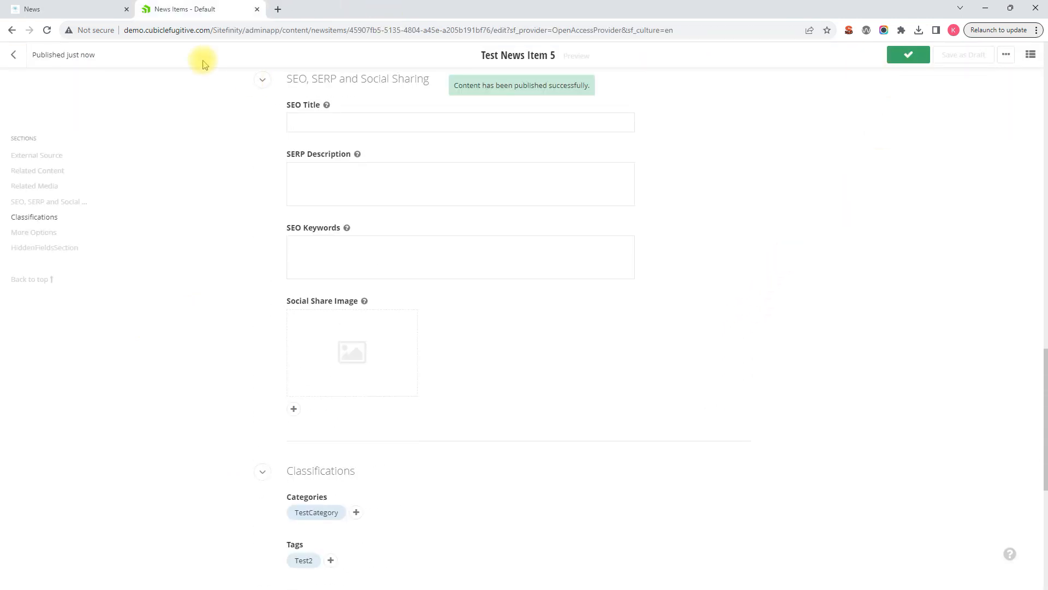
Reload the website's News page and examine how the newly published Test News Item 5 is listed.
left_click(68, 11)
scroll(612, 266, "down", 1)
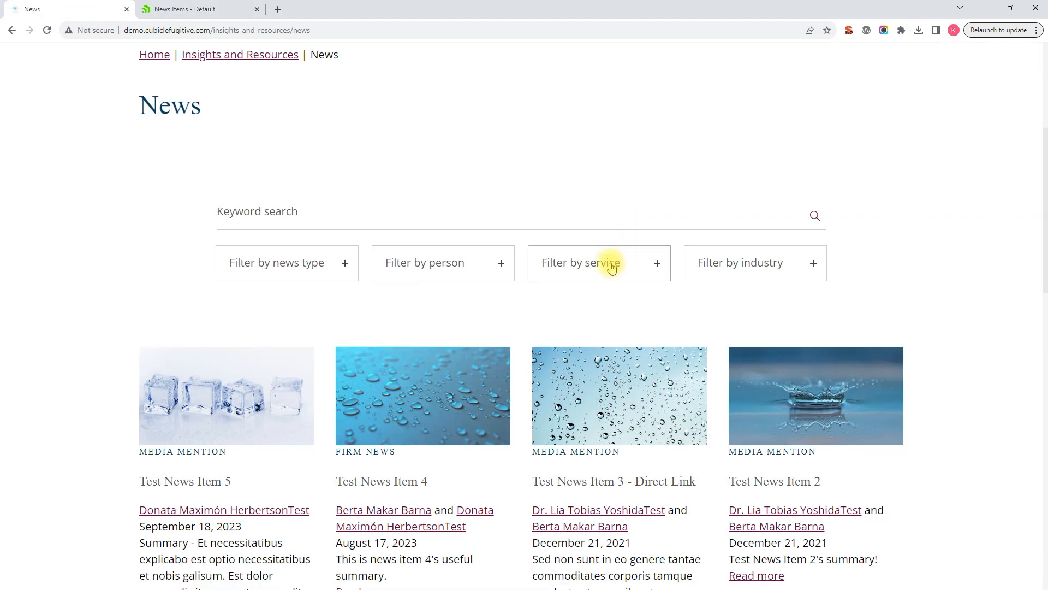
scroll(612, 267, "down", 4)
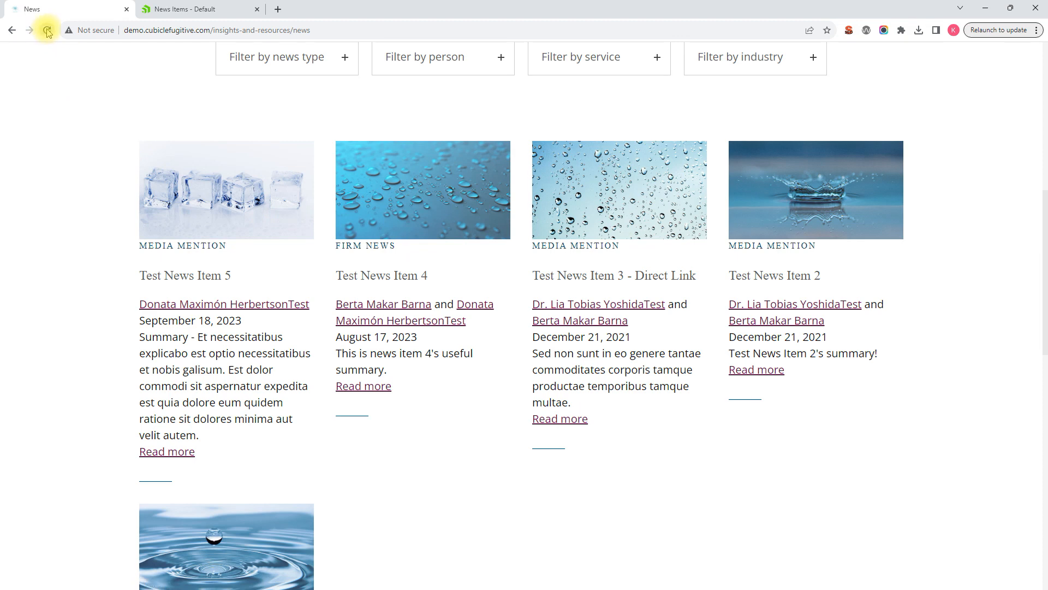
left_click(47, 31)
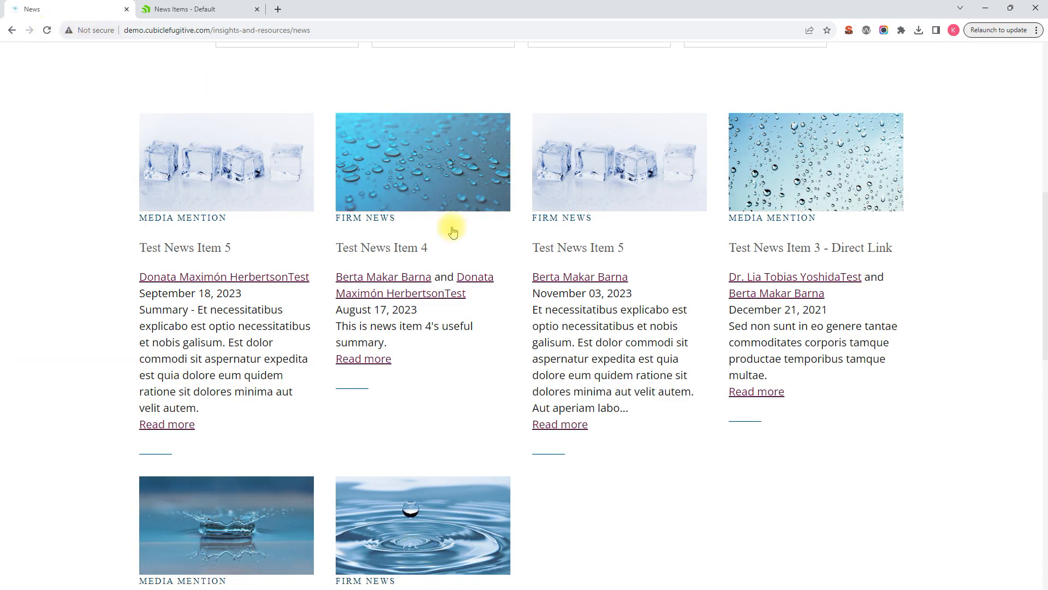
scroll(311, 224, "up", 1)
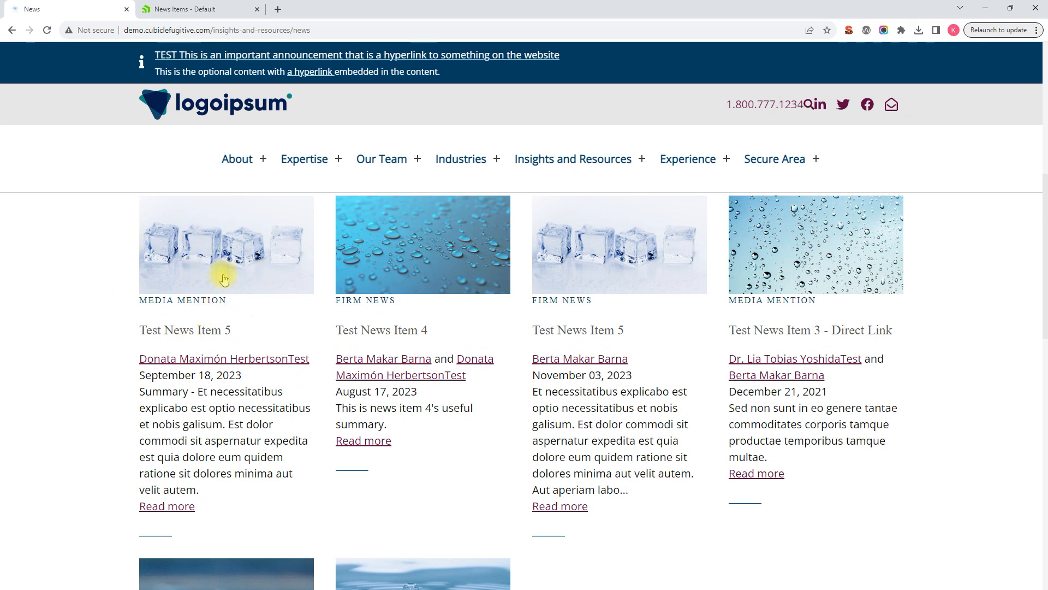
scroll(235, 262, "up", 1)
scroll(236, 261, "down", 1)
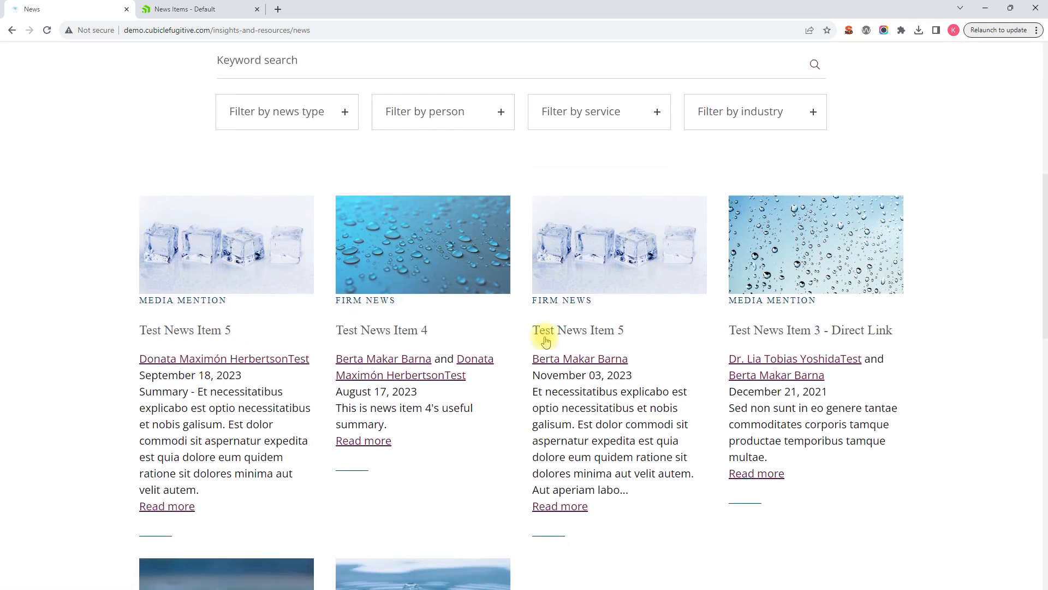
scroll(620, 411, "down", 1)
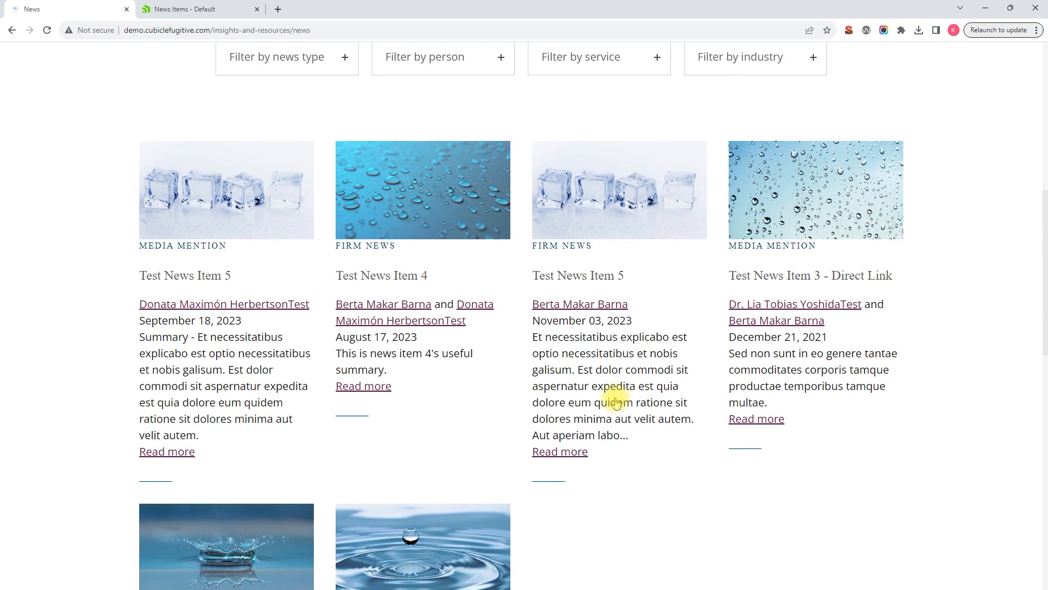
scroll(616, 403, "up", 2)
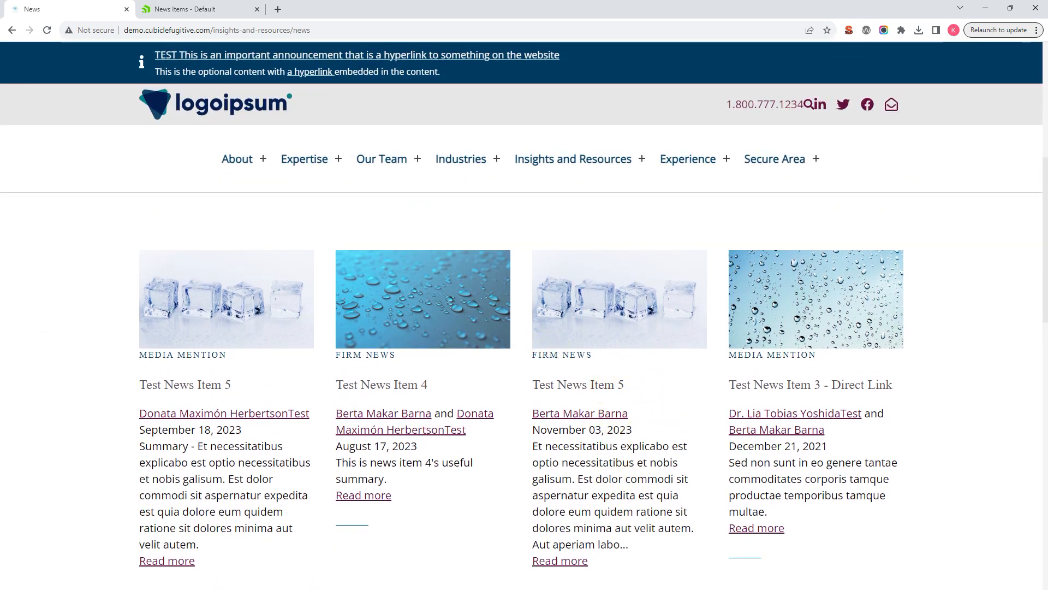
scroll(284, 381, "up", 4)
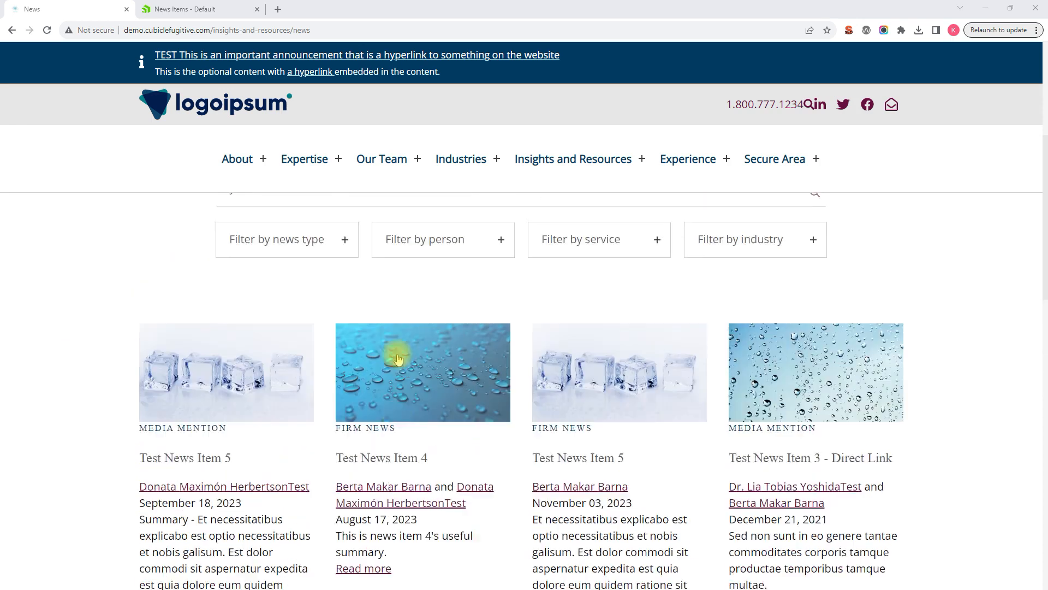